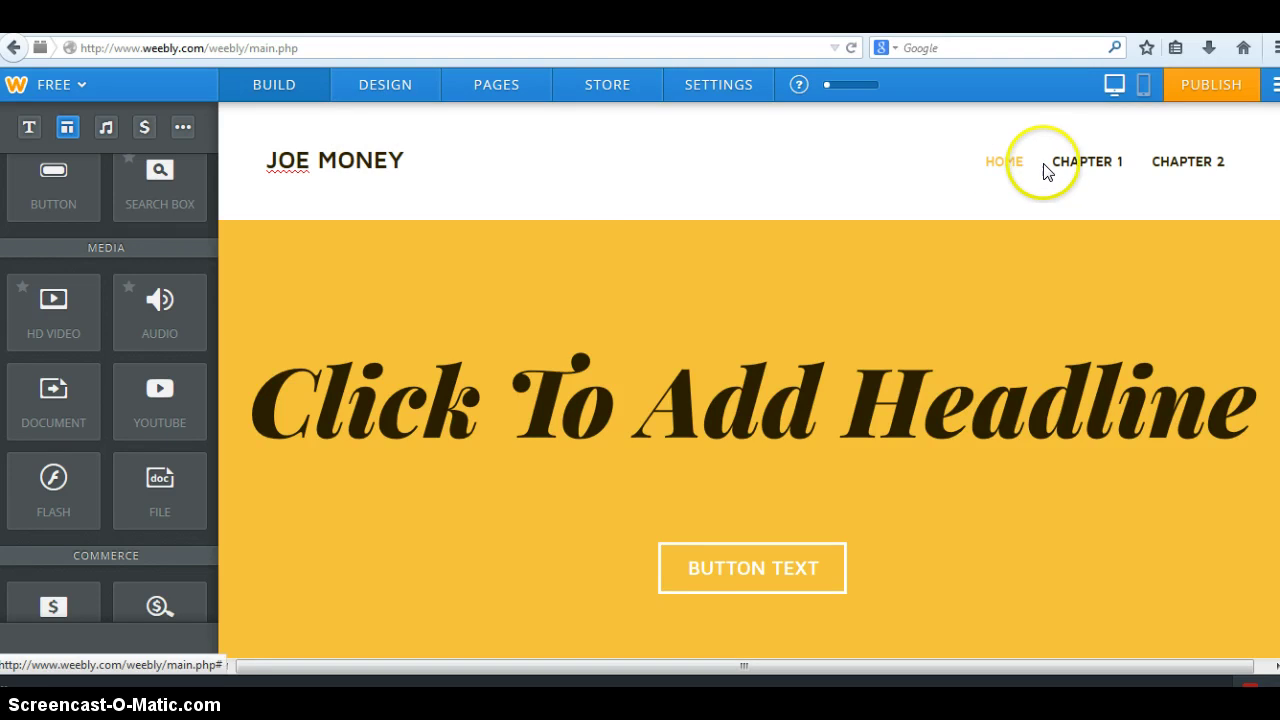
- Open the Vocabulary page under Chapter 1 in the website editor
mouse_move(1071, 165)
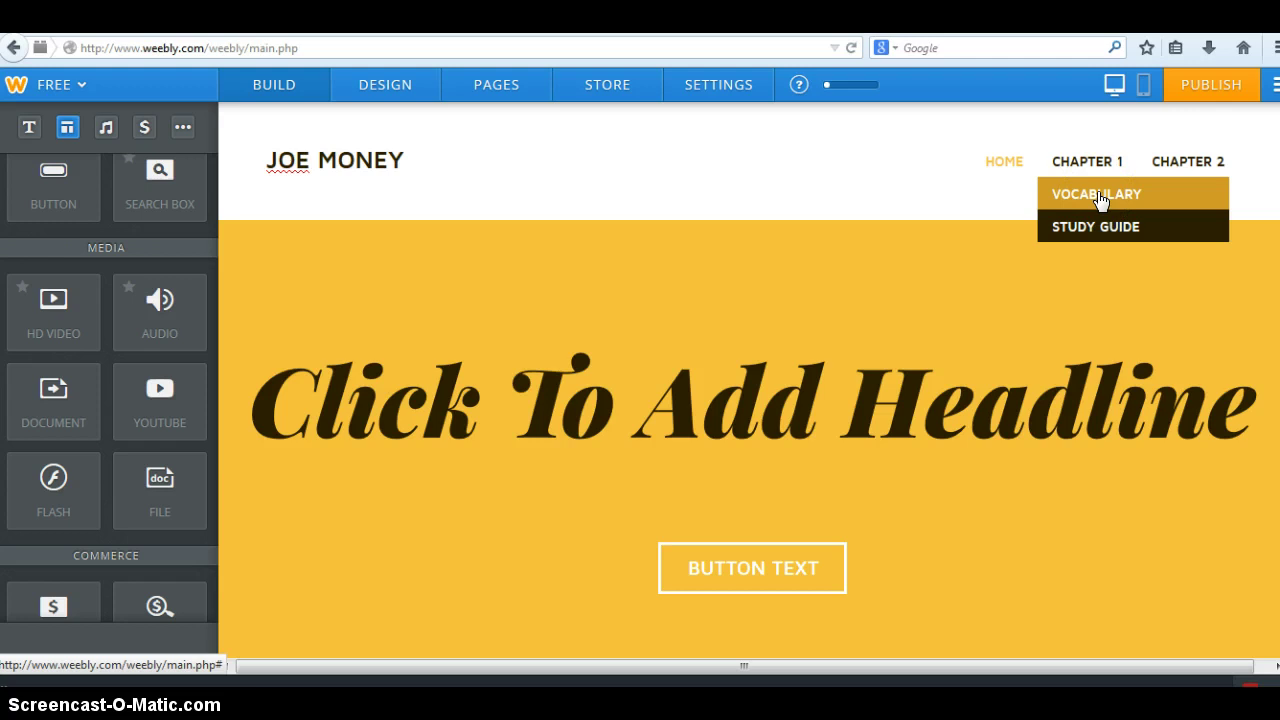
left_click(1098, 196)
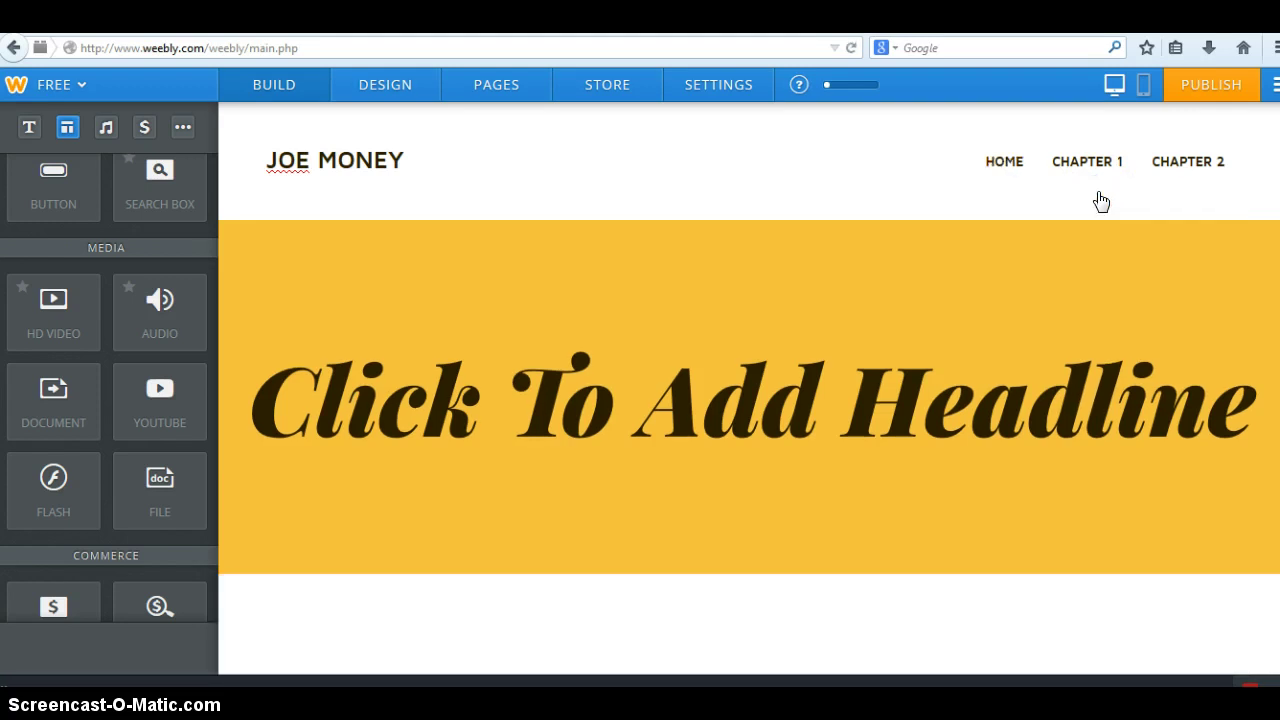
left_click(1006, 163)
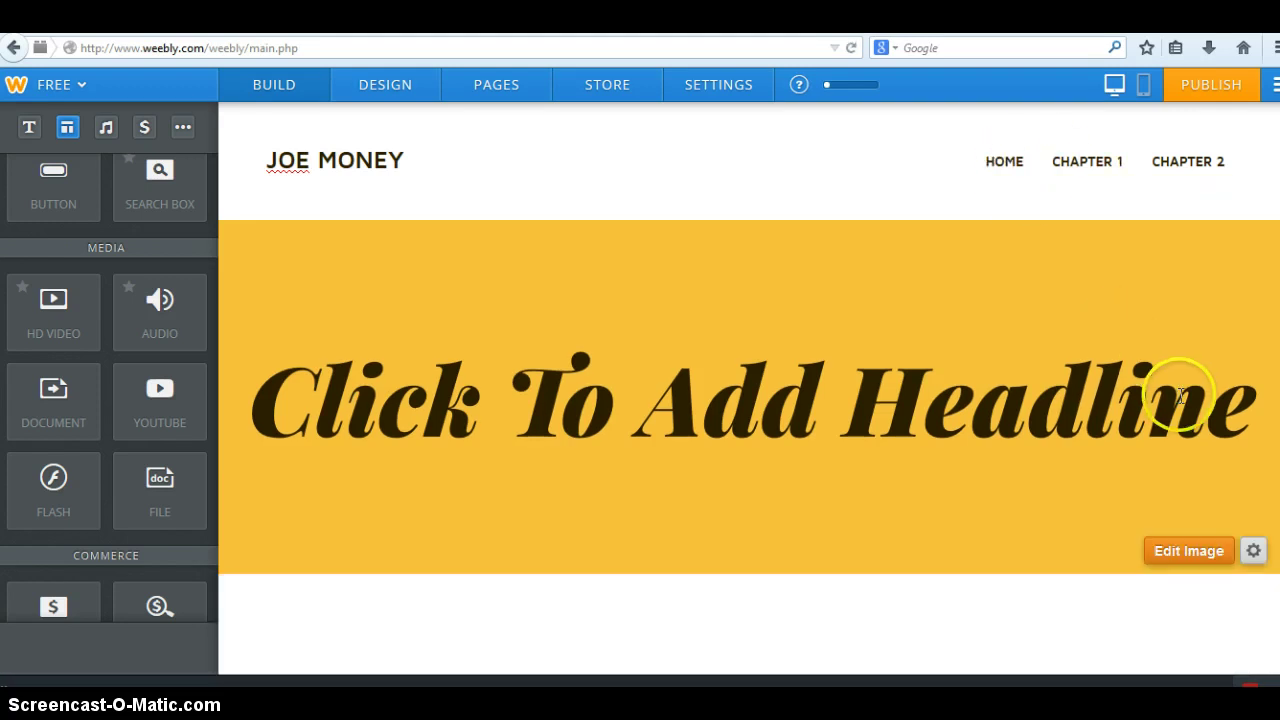
- Replace the placeholder headline in the Vocabulary page's banner with "Vocabulary"
left_click(1240, 404)
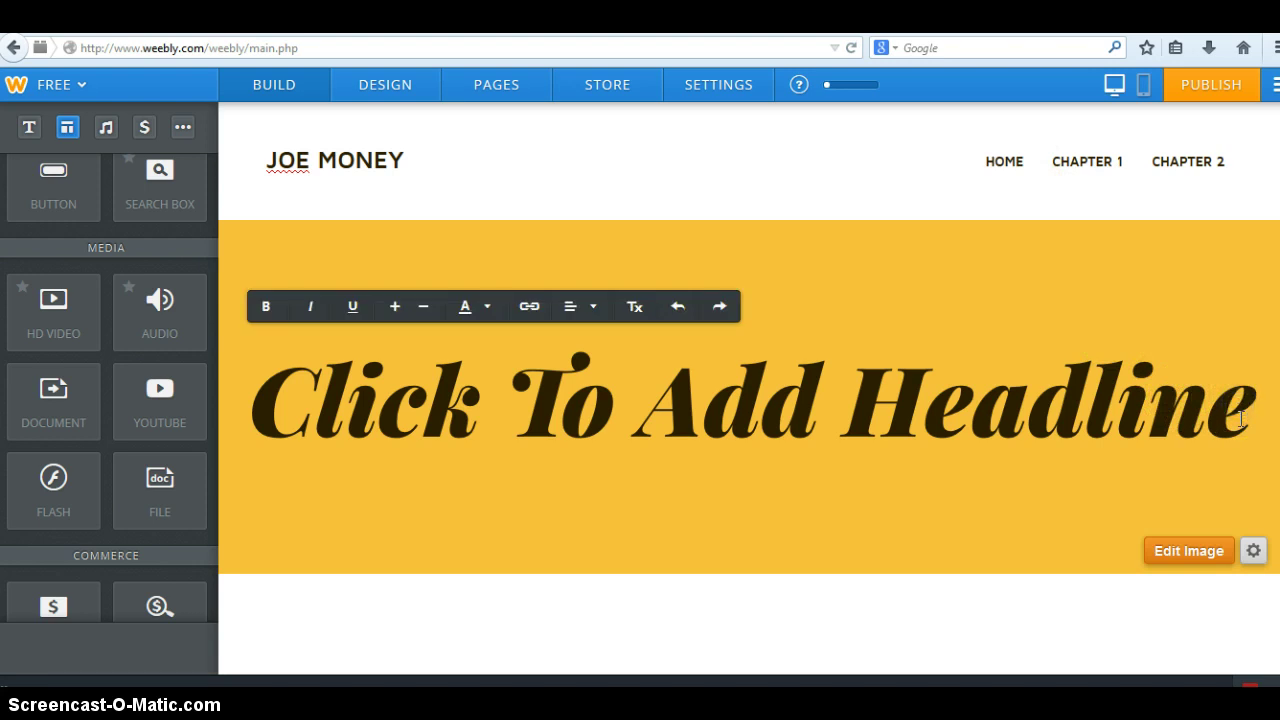
key("BackSpace")
key("BackSpace")
key("BackSpace")
key("BackSpace")
key("BackSpace")
key("BackSpace")
key("BackSpace")
key("BackSpace")
key("BackSpace")
key("BackSpace")
key("BackSpace")
key("BackSpace")
key("BackSpace")
key("BackSpace")
key("BackSpace")
key("BackSpace")
key("BackSpace")
key("BackSpace")
key("BackSpace")
key("BackSpace")
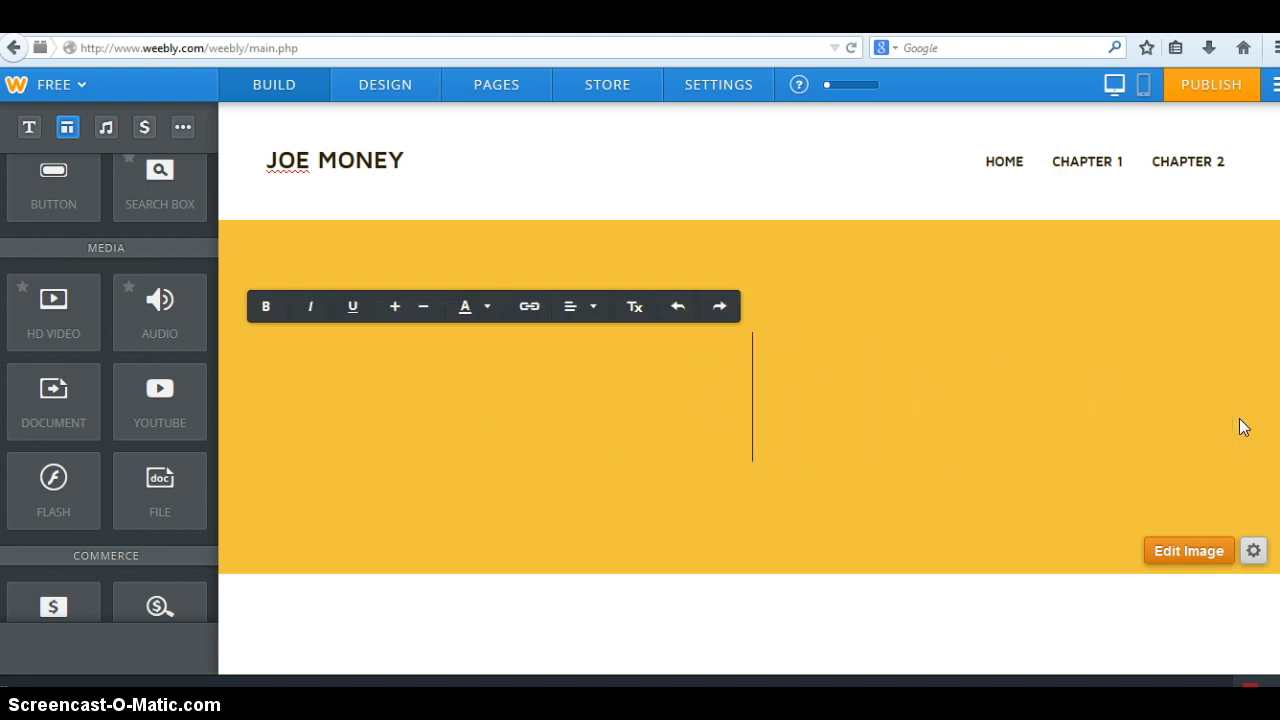
type("Vocabulary")
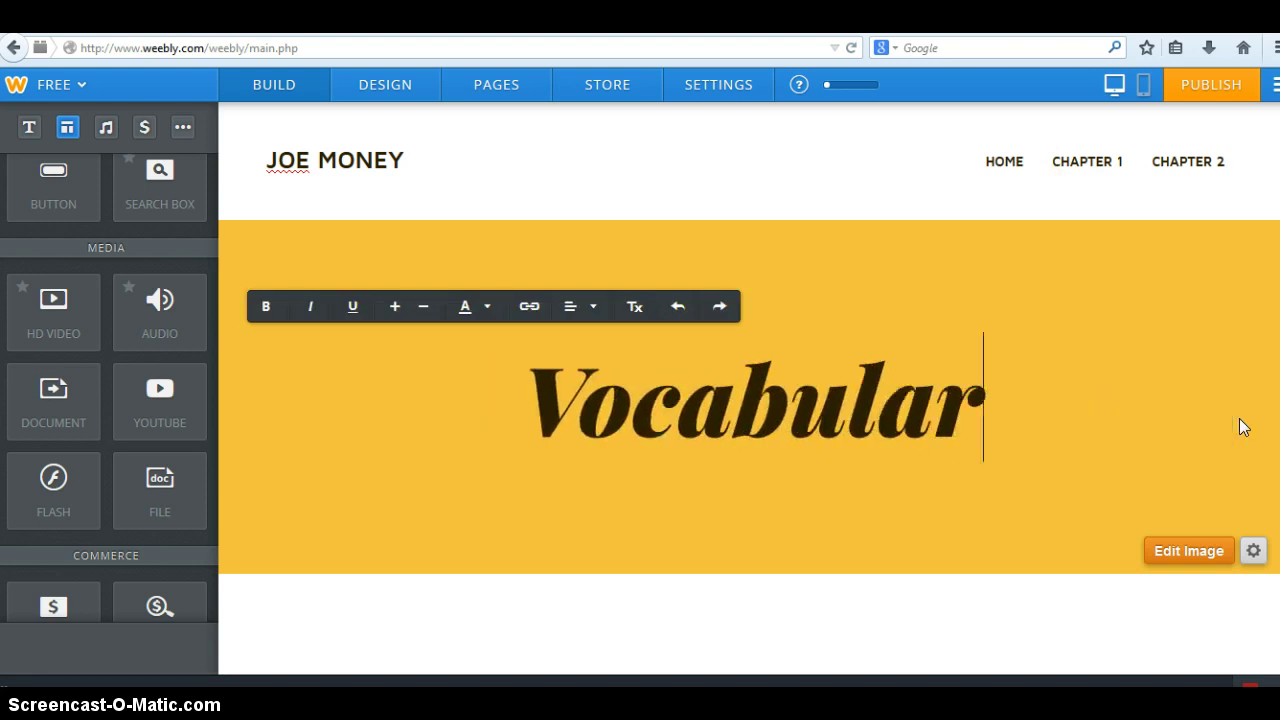
left_click(1110, 330)
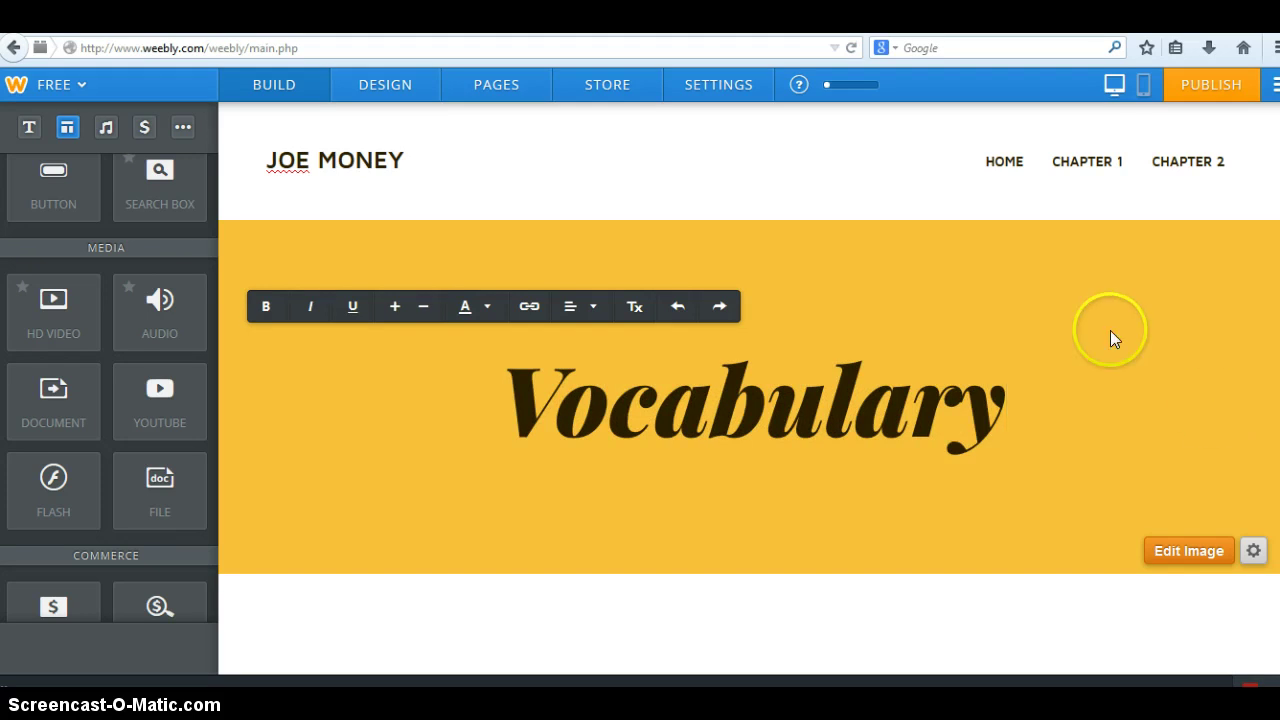
- Switch to the teacher's Deer Valley High School site and open Chapter Vocabulary Sheets under Student Resources
left_click(818, 179)
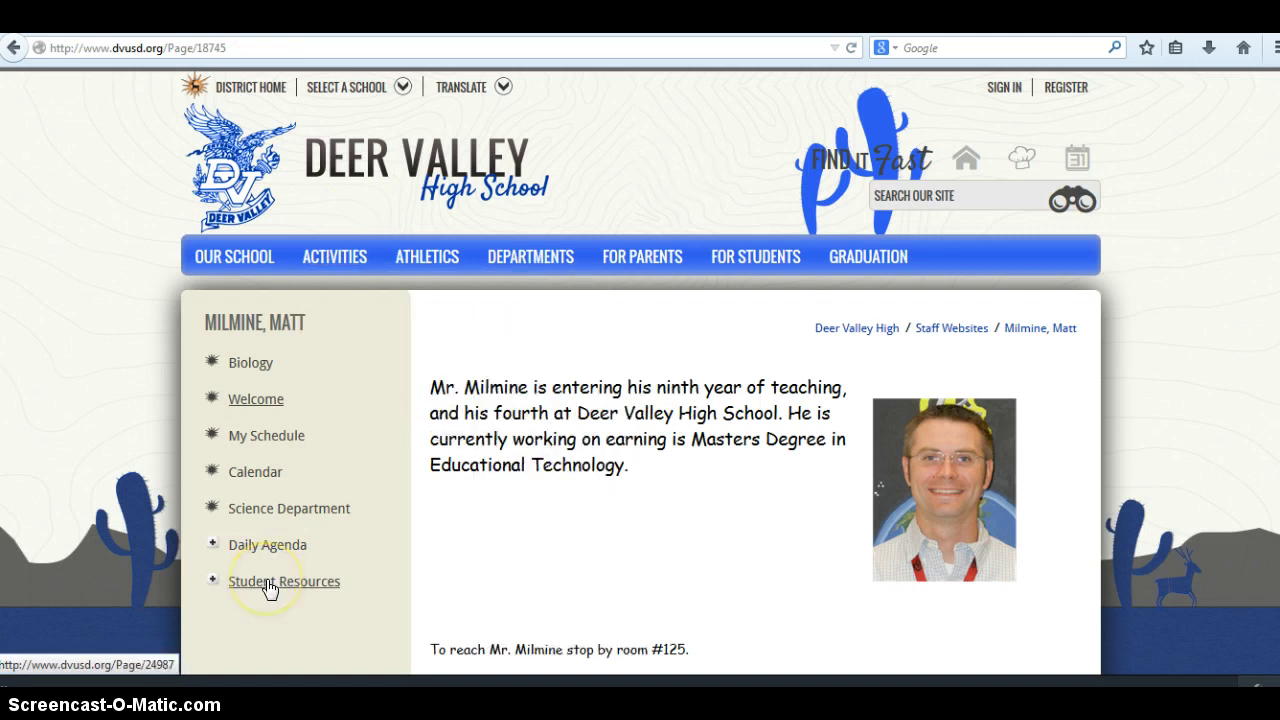
left_click(270, 585)
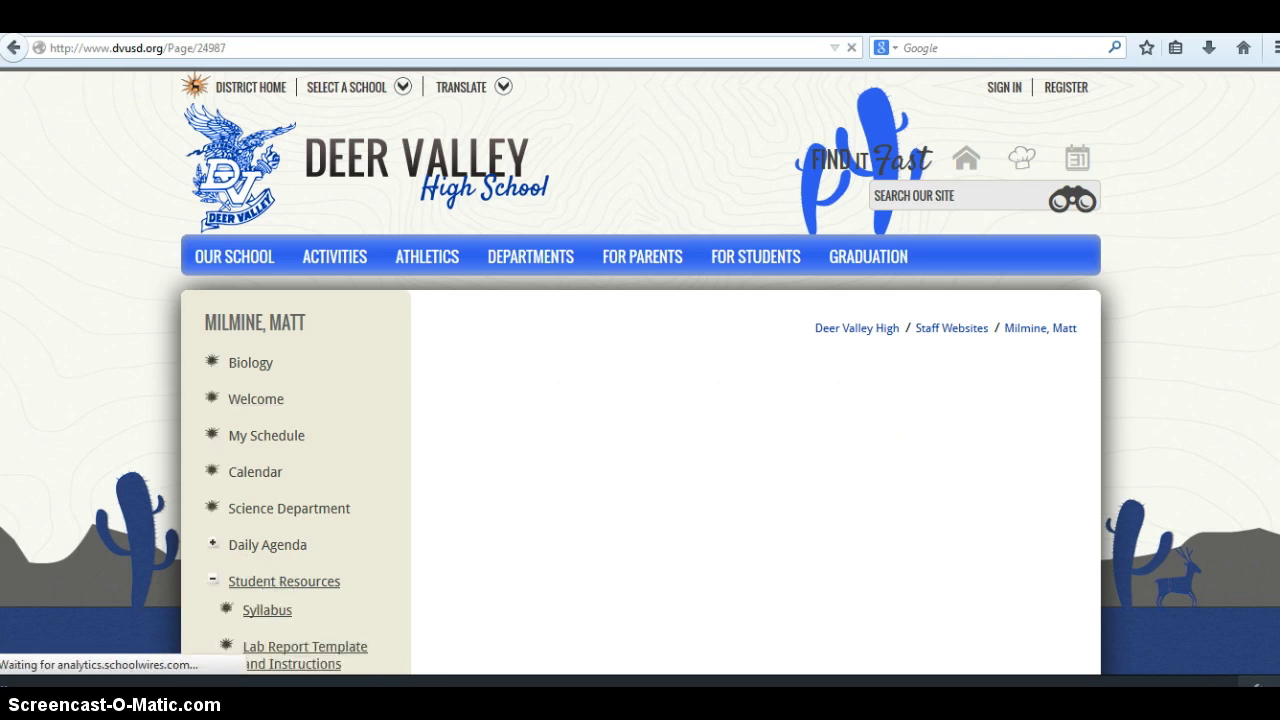
scroll(670, 338, "down", 5)
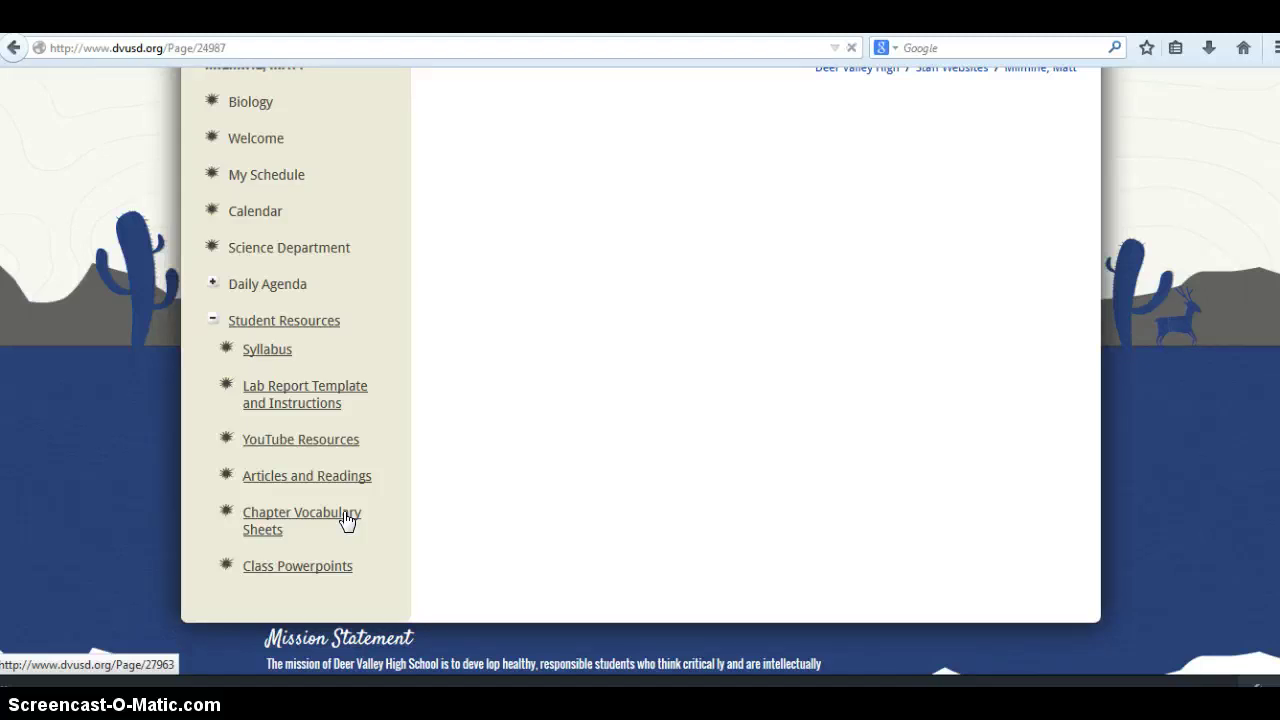
left_click(347, 520)
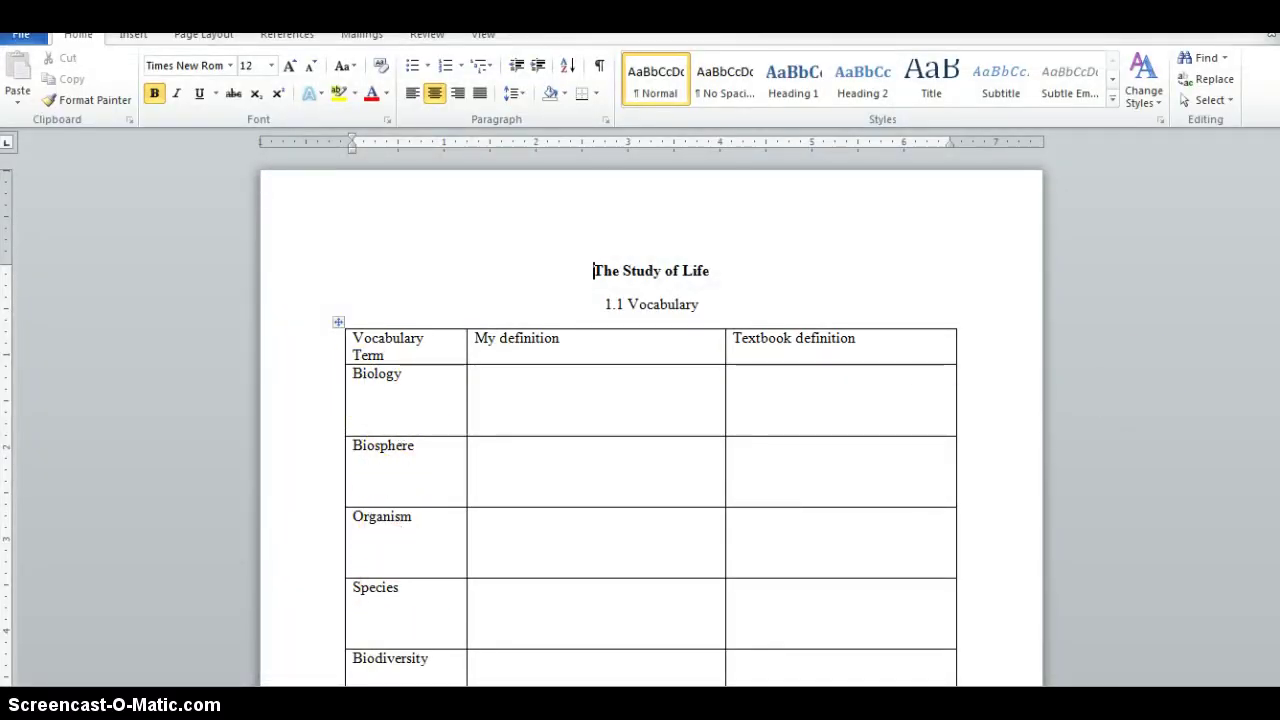
- In the 1.1 Vocabulary document in Word, fill Biology's row with "Study of life." as My definition and "N/A" as Textbook definition
scroll(650, 420, "down", 3)
scroll(650, 420, "down", 3)
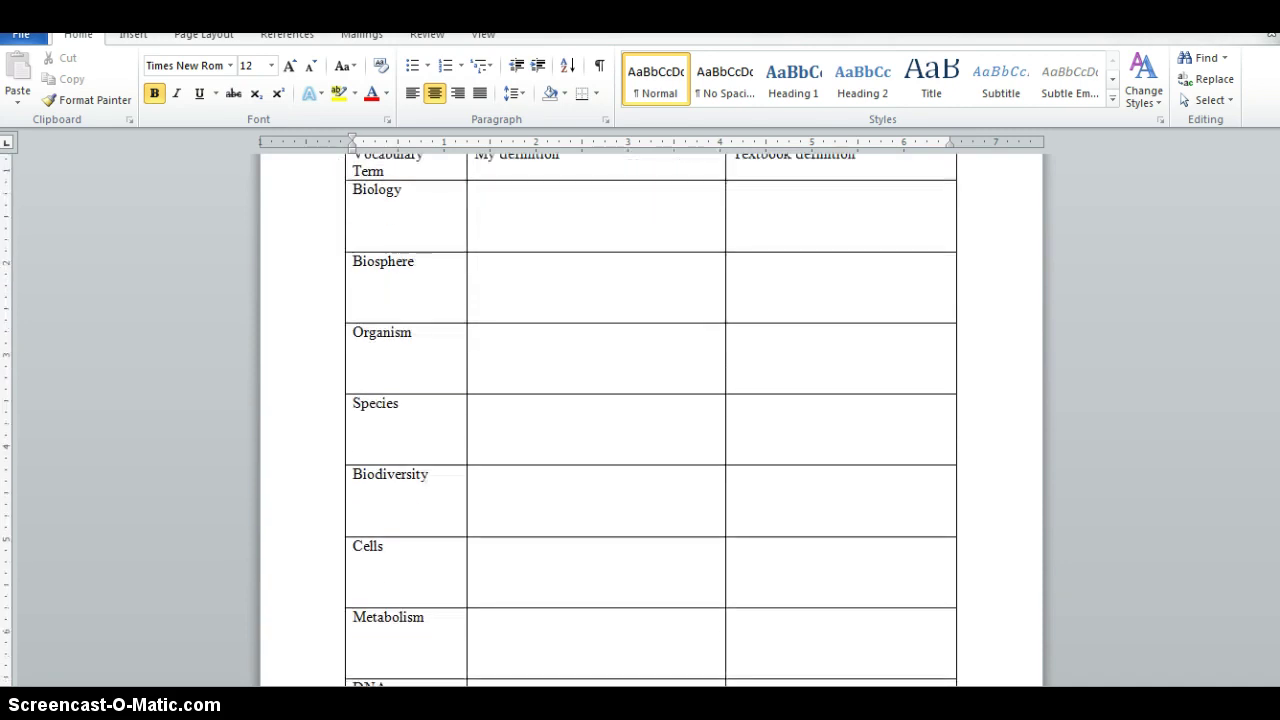
scroll(650, 420, "up", 2)
scroll(650, 420, "up", 1)
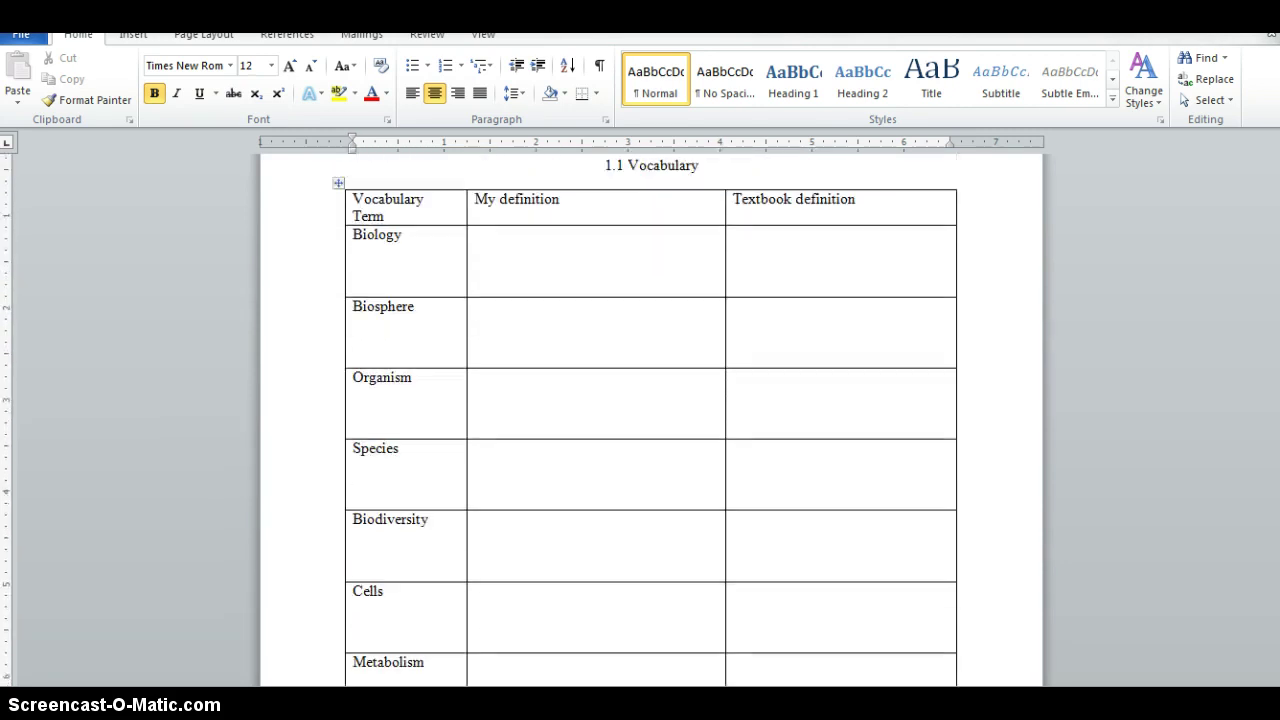
scroll(650, 420, "down", 1)
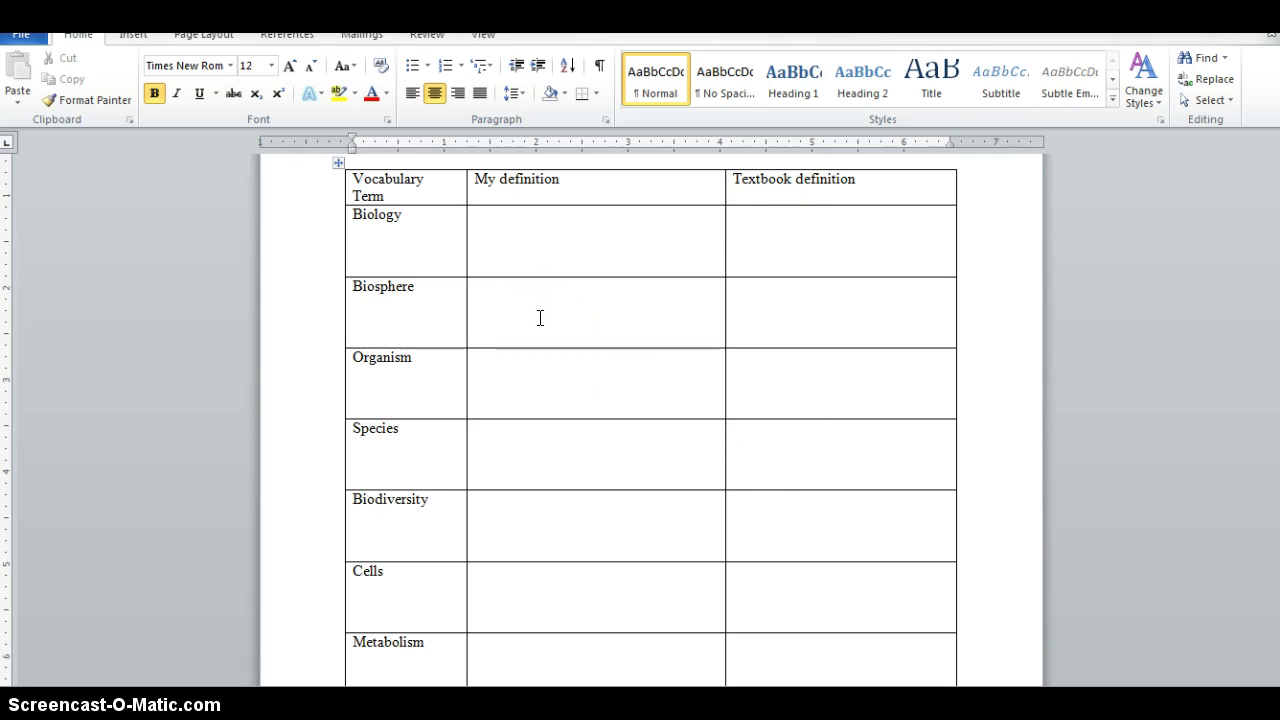
left_click(513, 217)
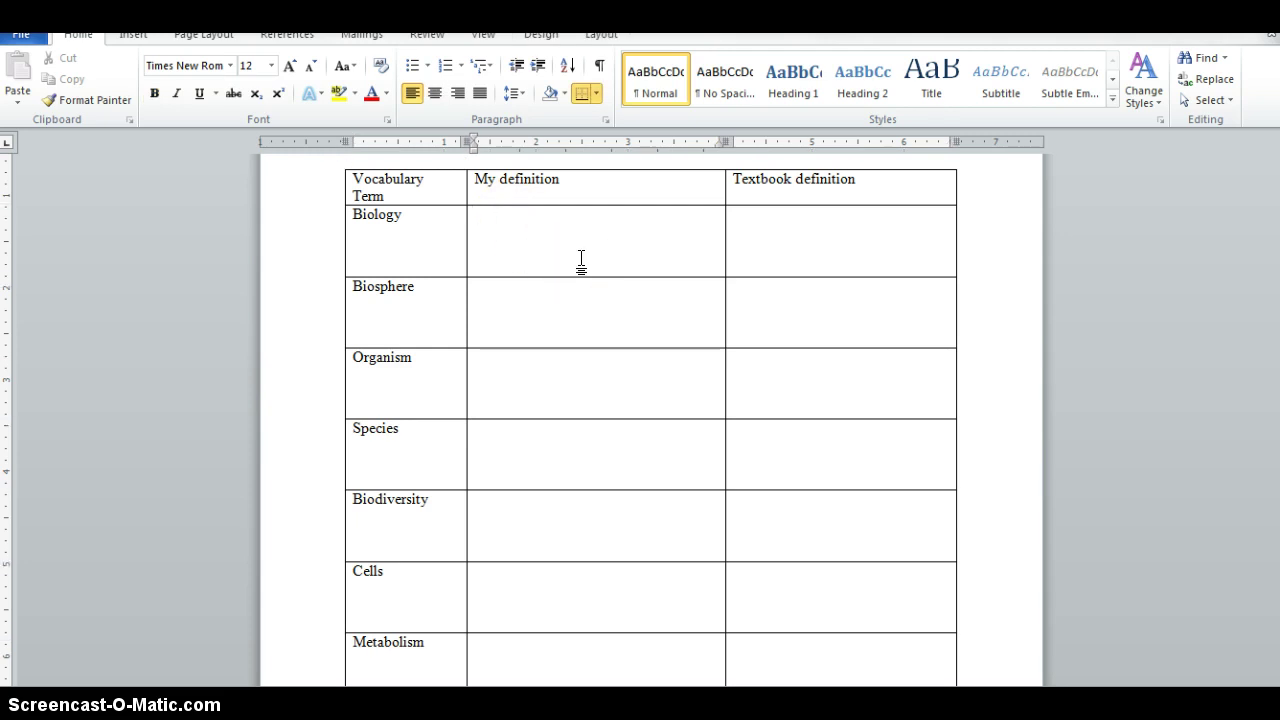
type("Study of life.")
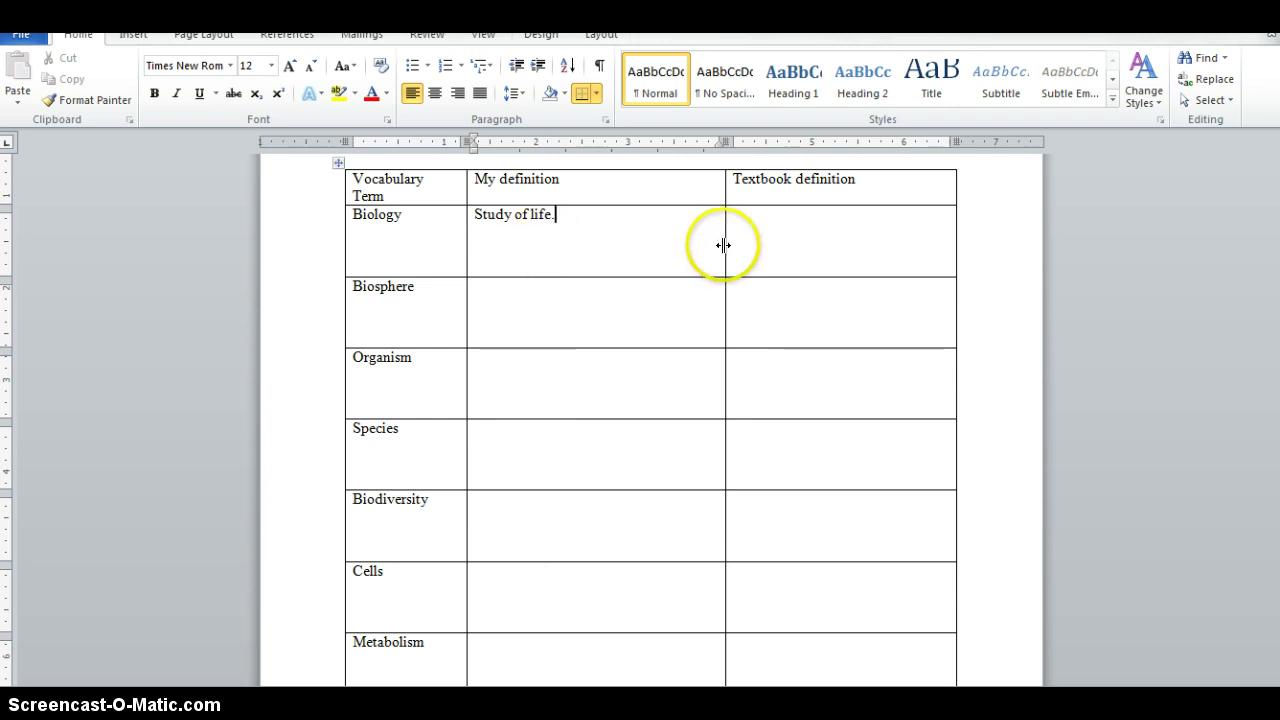
left_click(765, 222)
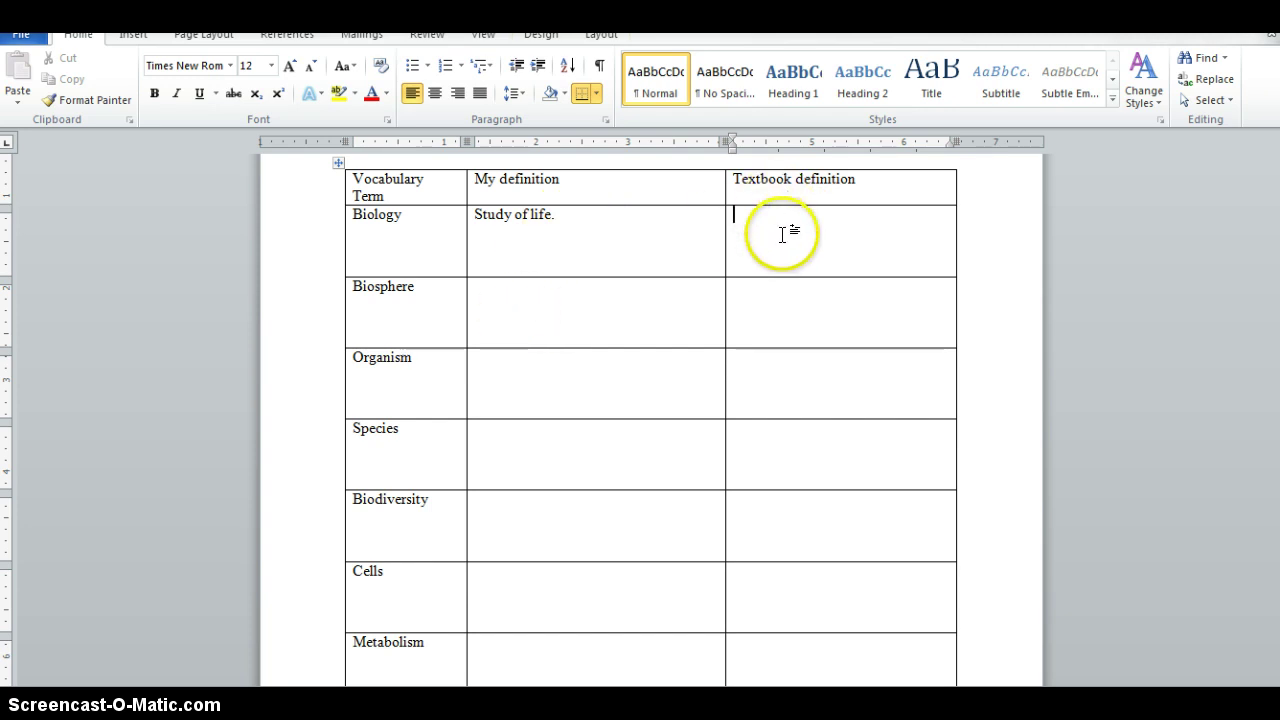
type("N/A")
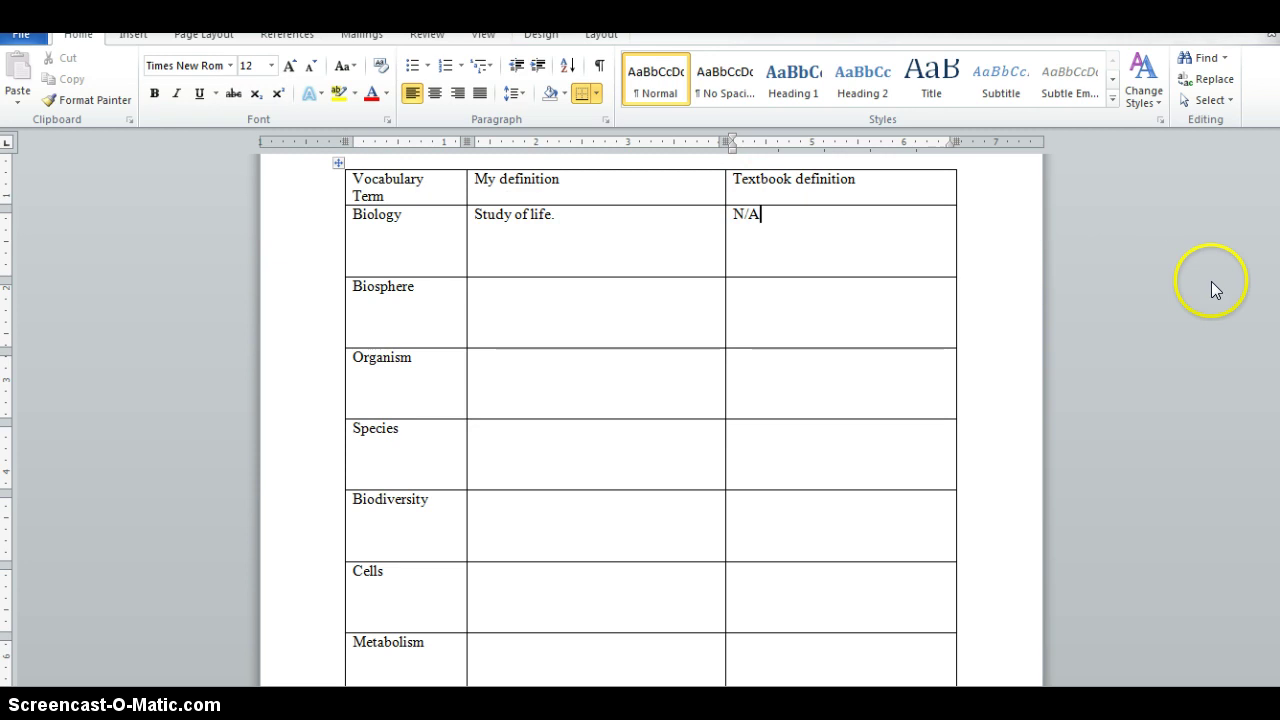
- Save a copy of the vocabulary document to the Desktop as 1.1_Vocab_-_Weebly.docx
scroll(894, 249, "up", 2)
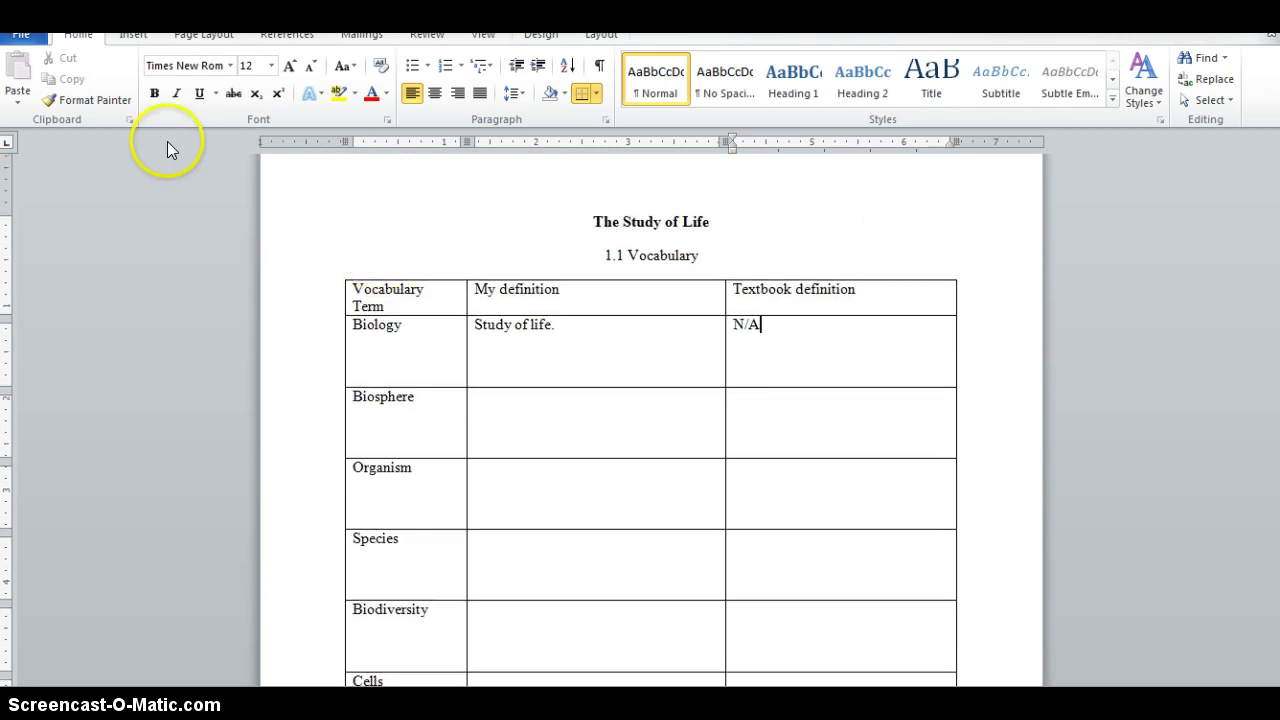
left_click(24, 38)
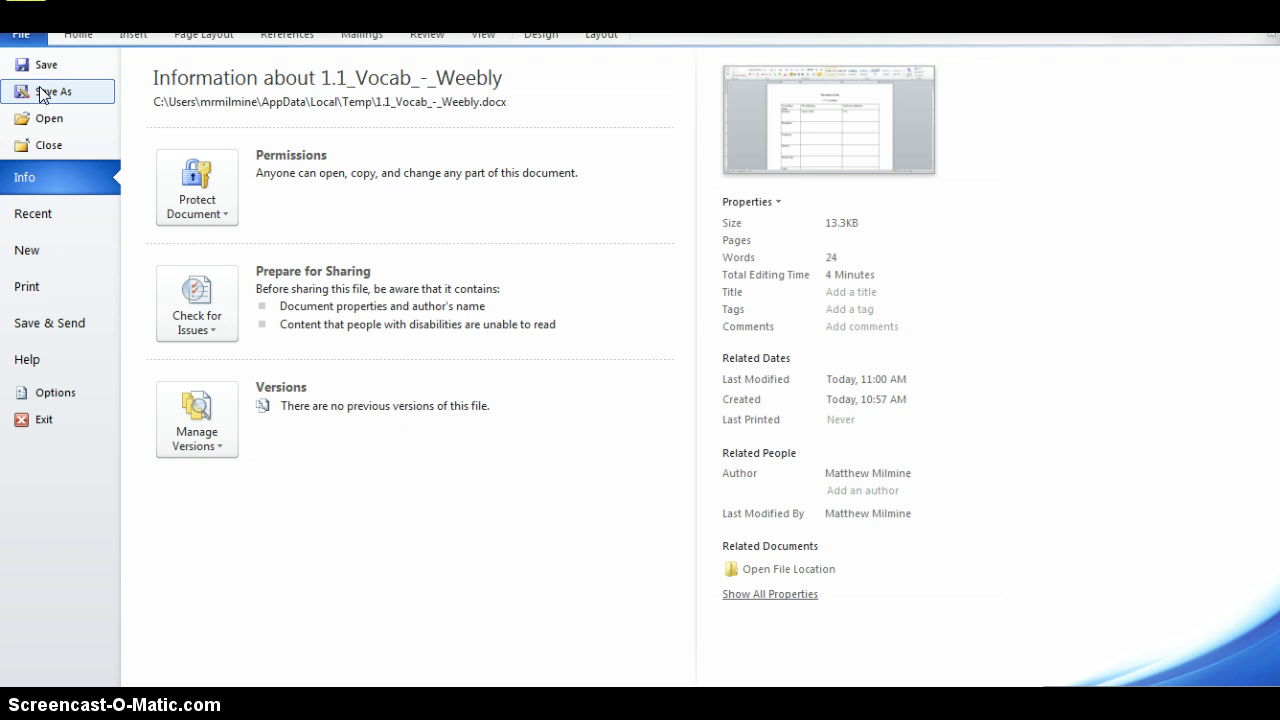
left_click(40, 92)
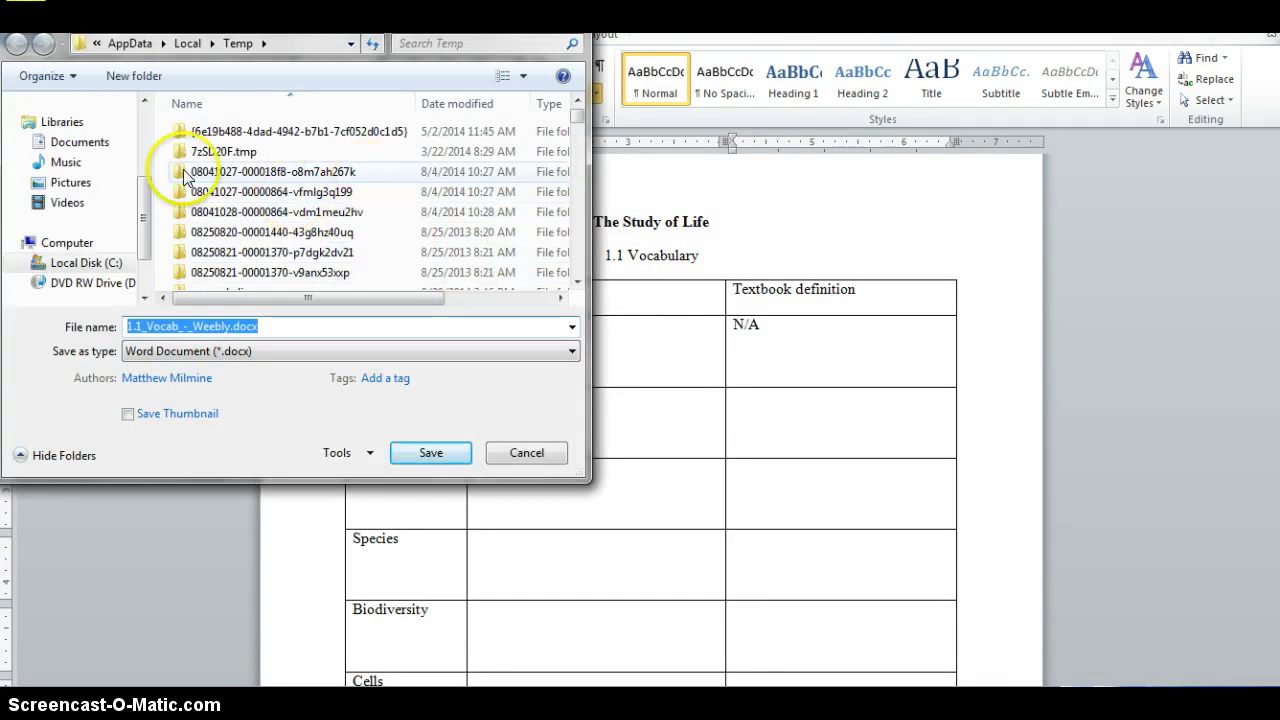
scroll(143, 135, "up", 3)
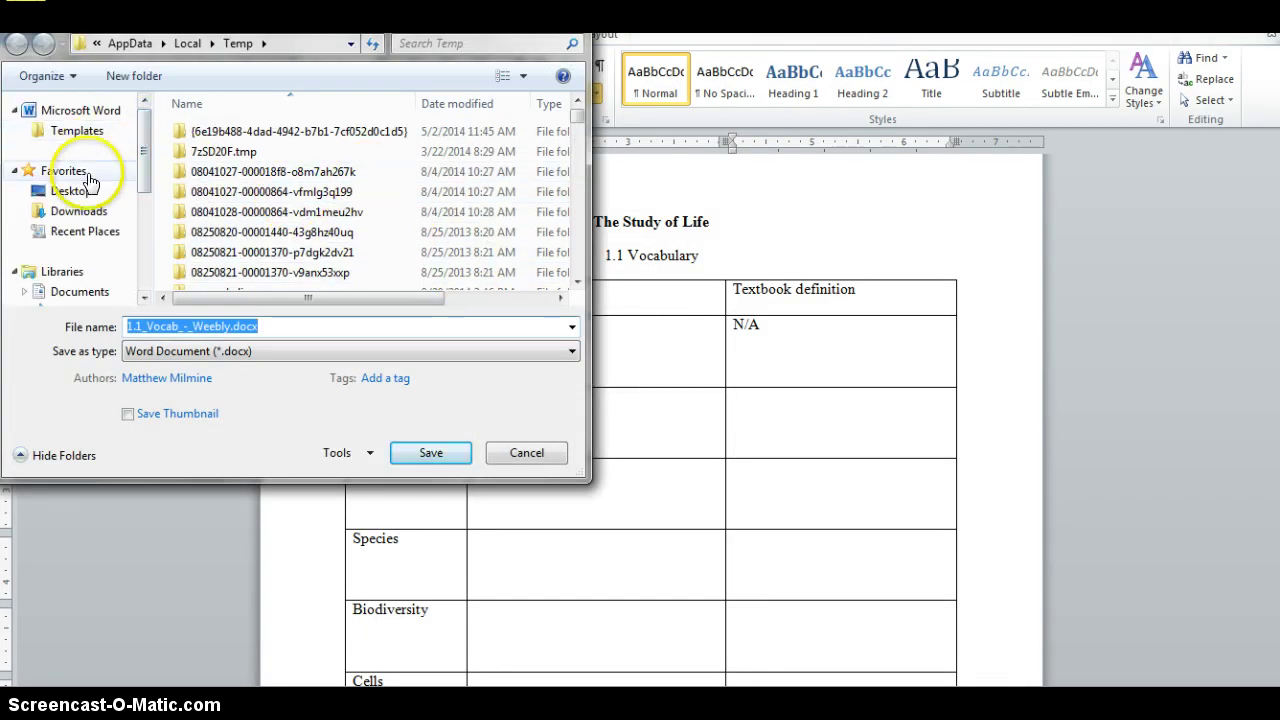
left_click(75, 192)
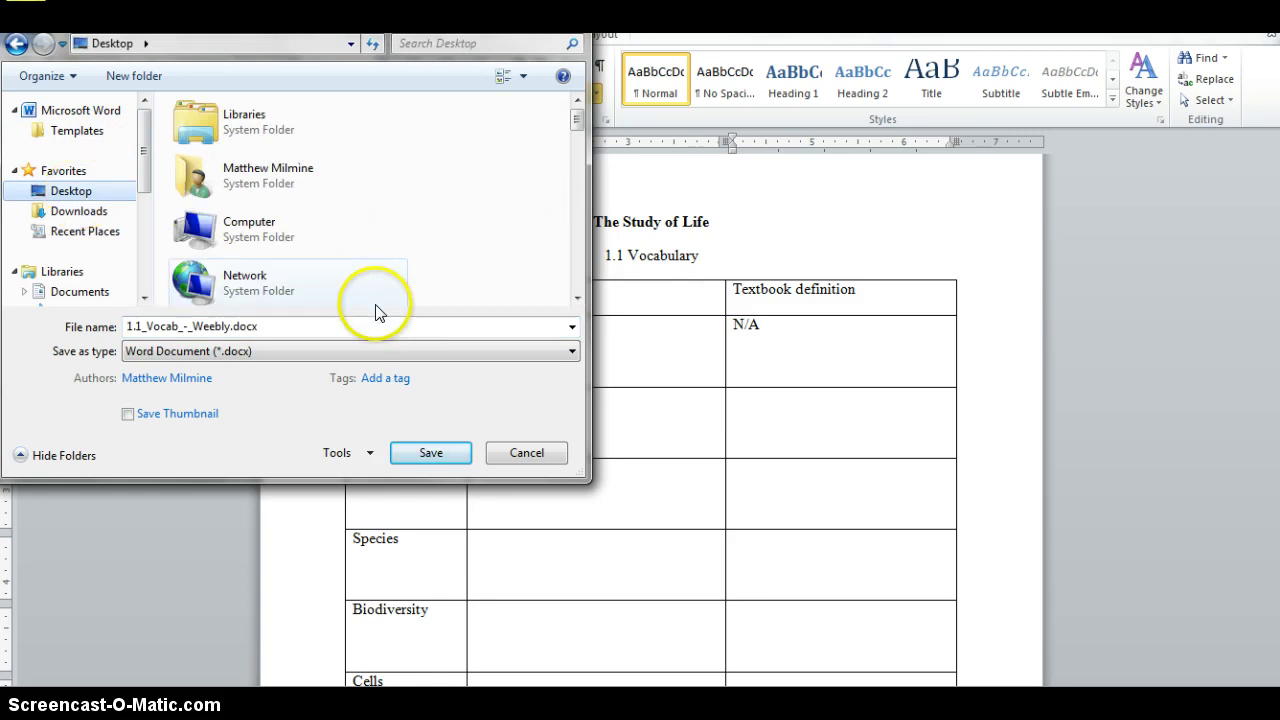
left_click(430, 451)
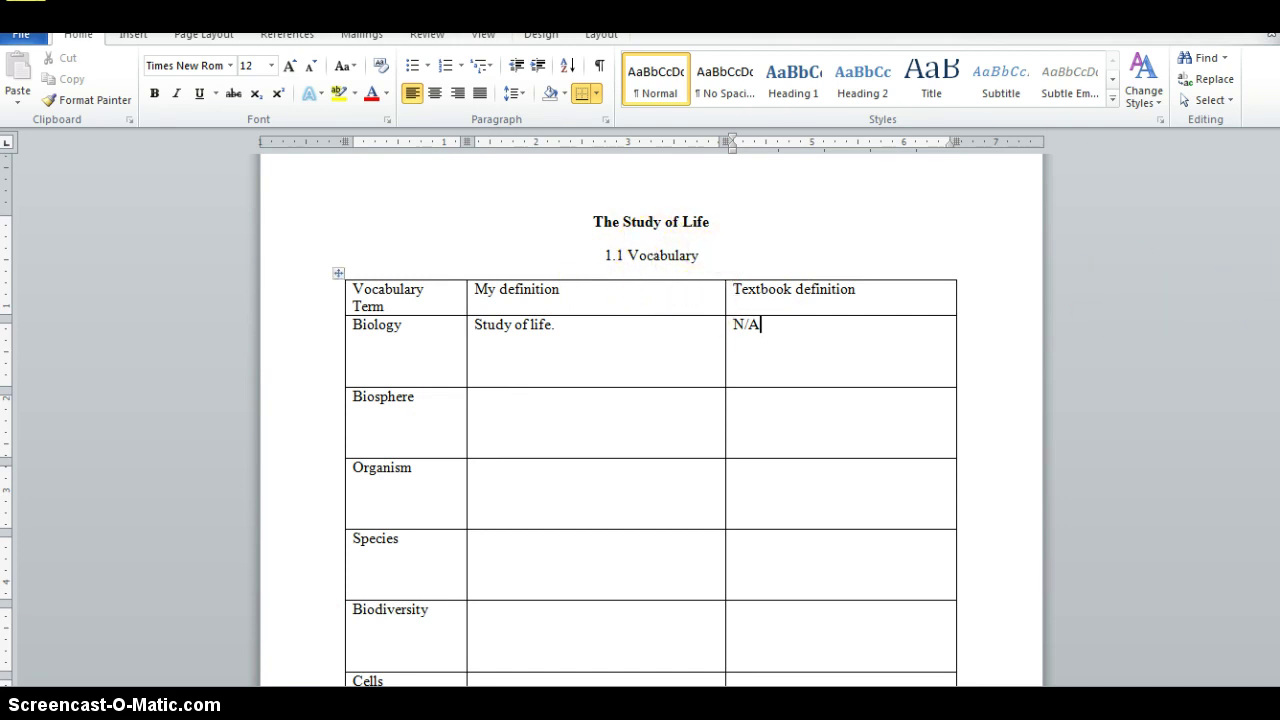
scroll(650, 420, "down", 3)
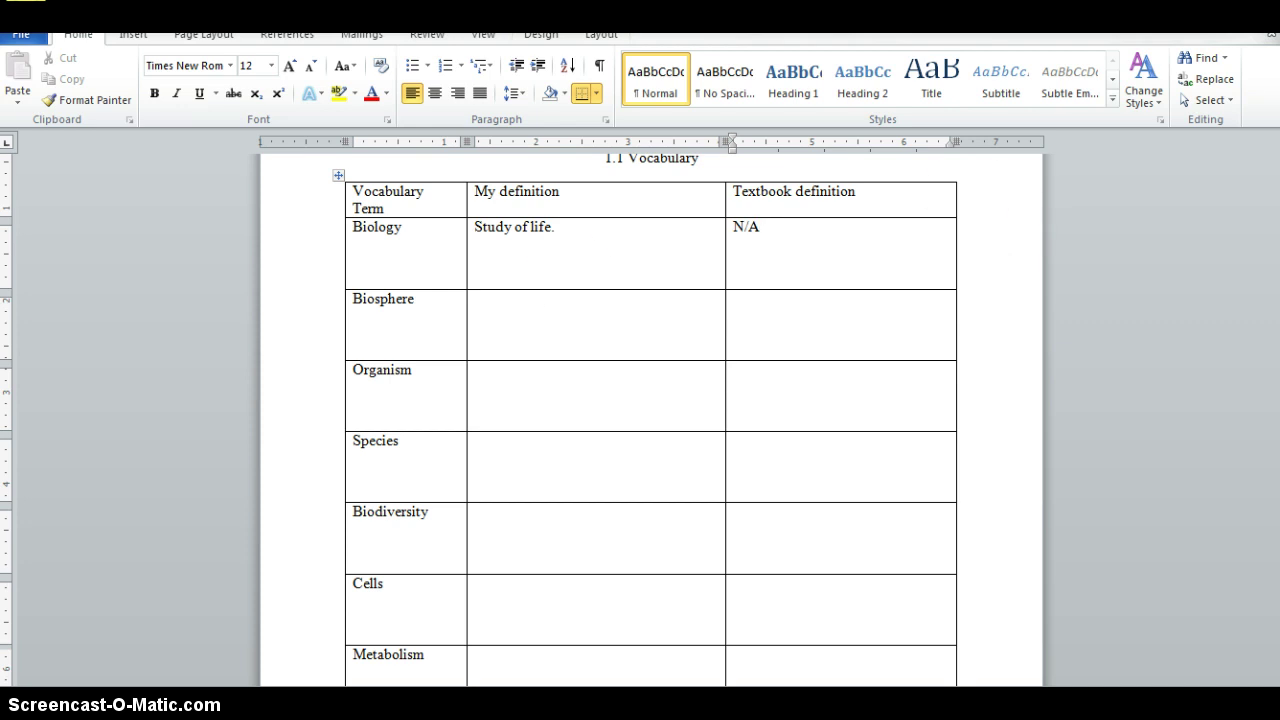
scroll(457, 334, "up", 1)
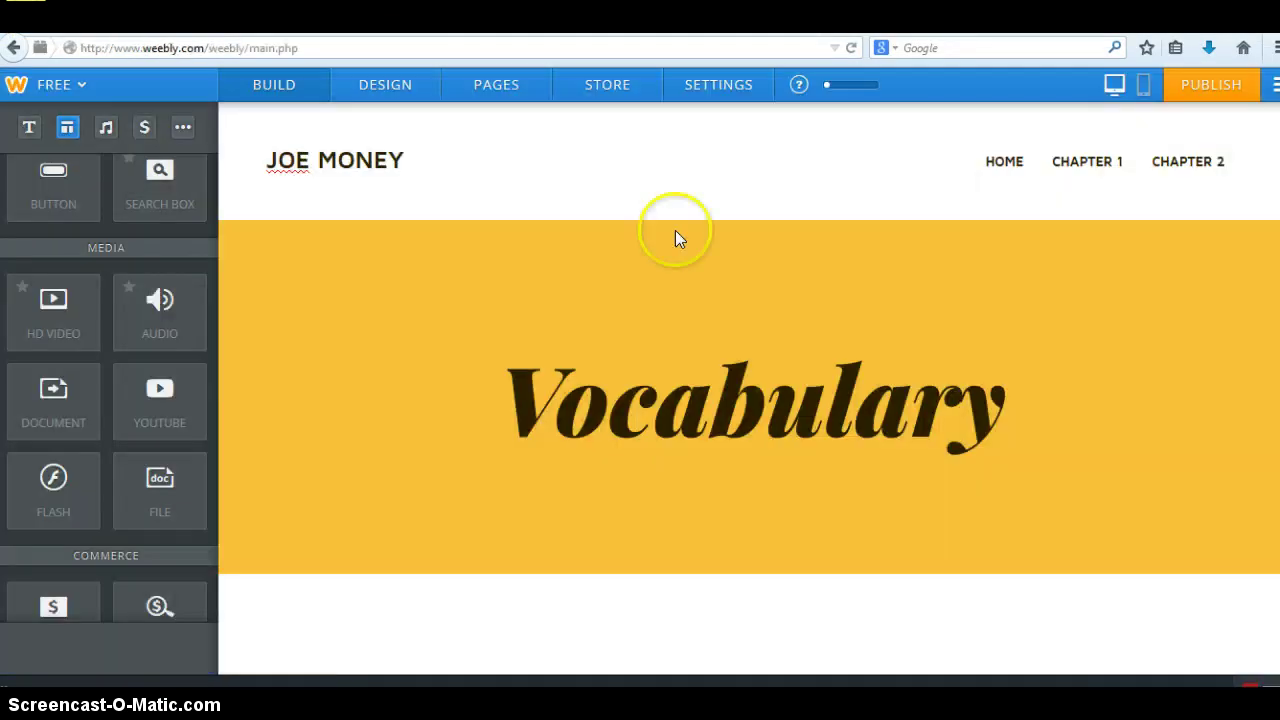
- Switch back to Weebly and add a Document element to the empty content area below the Vocabulary banner
mouse_move(699, 266)
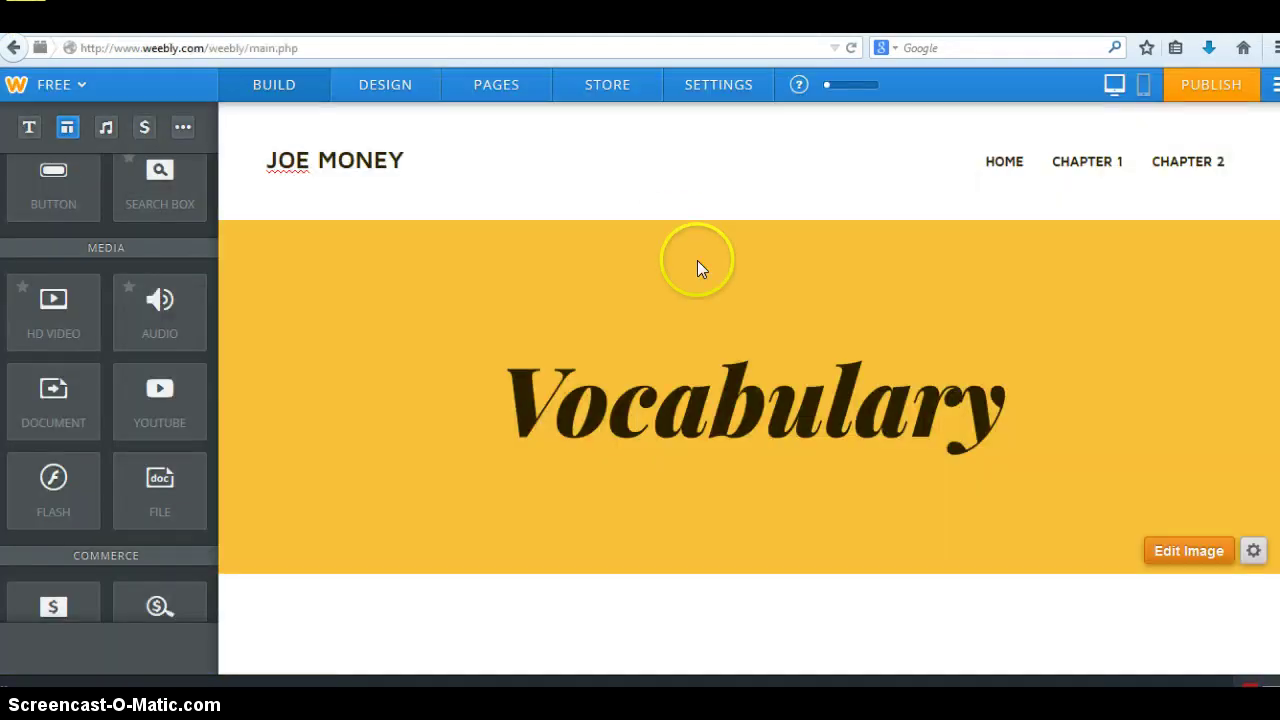
mouse_move(1057, 168)
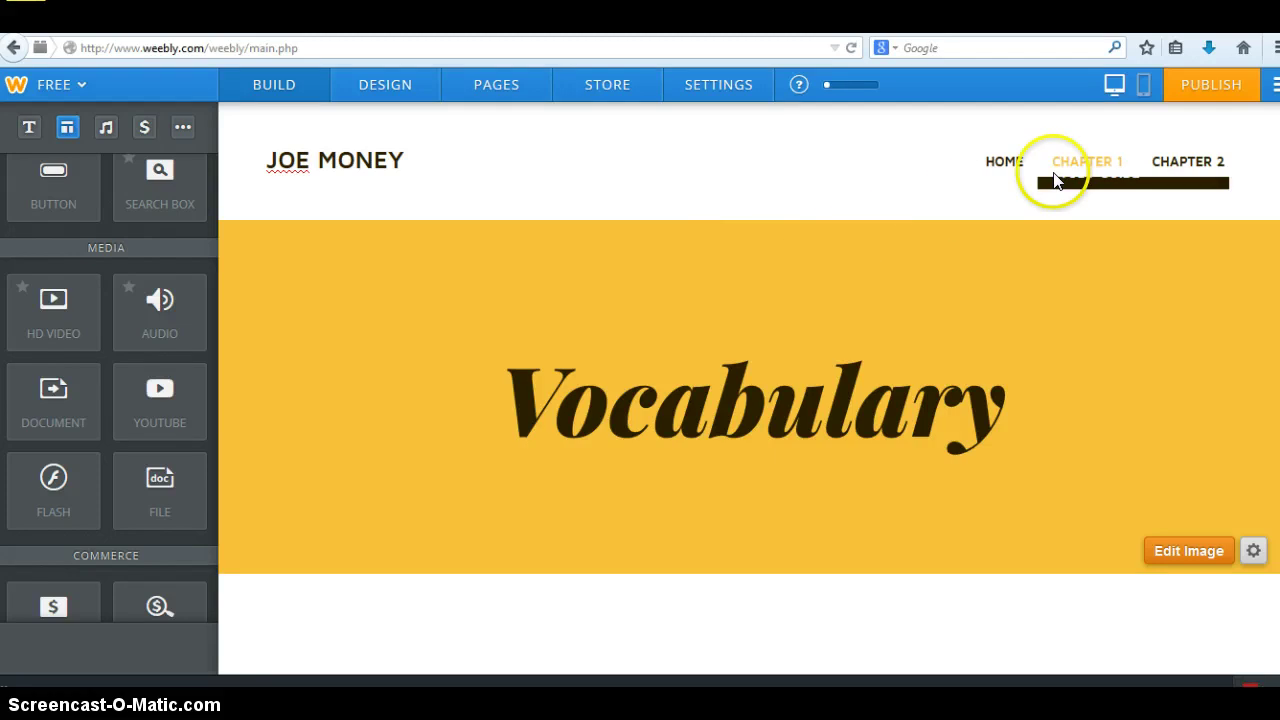
scroll(749, 400, "down", 4)
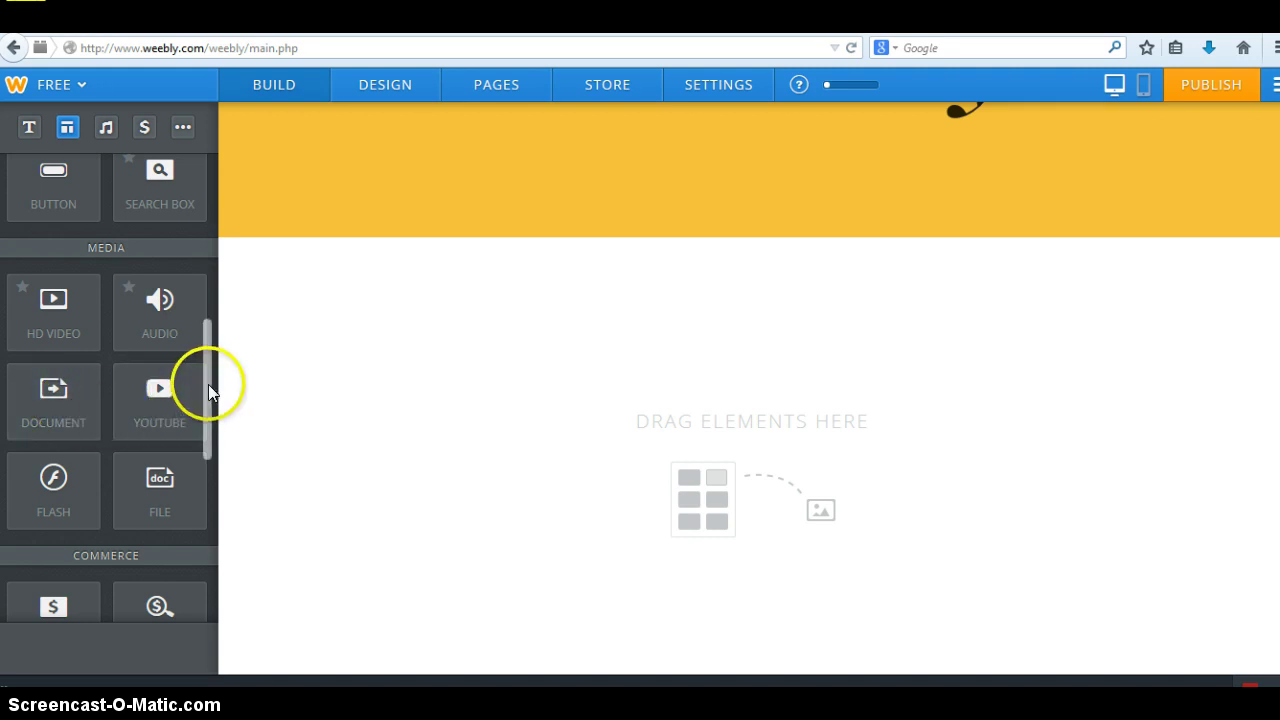
mouse_move(208, 384)
left_mouse_down()
mouse_move(197, 220)
mouse_move(206, 391)
left_mouse_up()
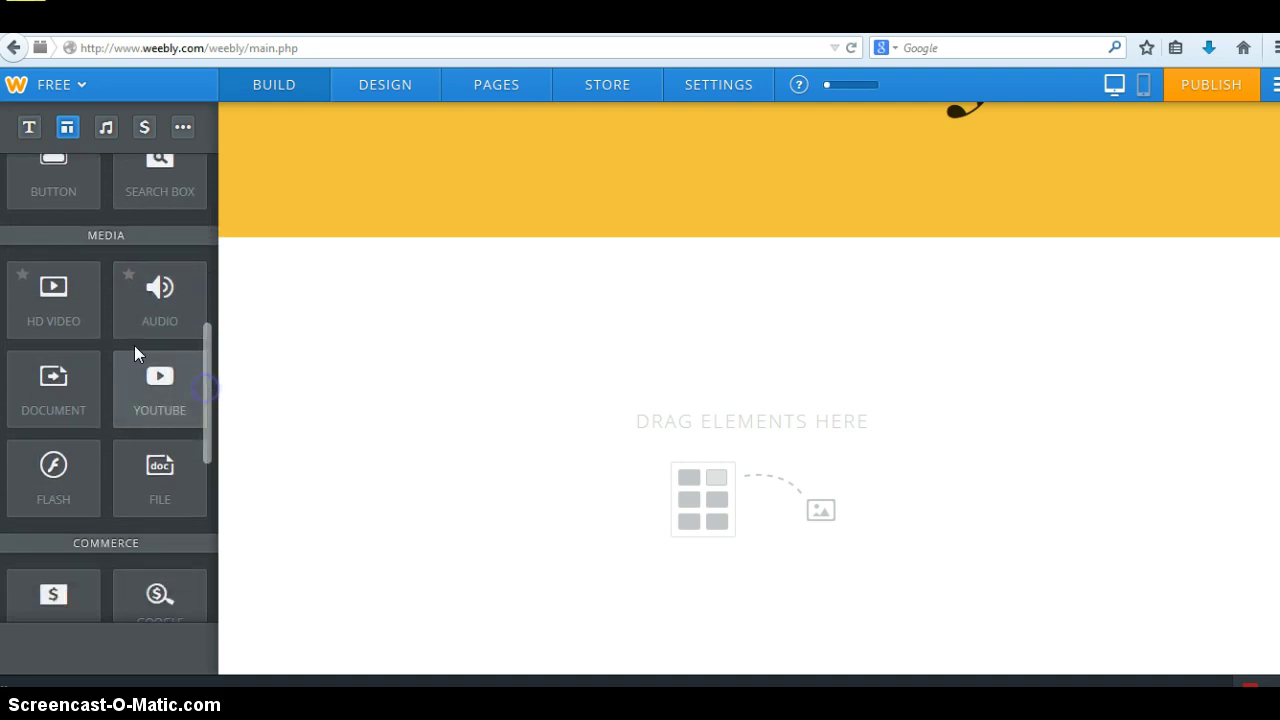
left_click_drag(114, 268, 95, 283)
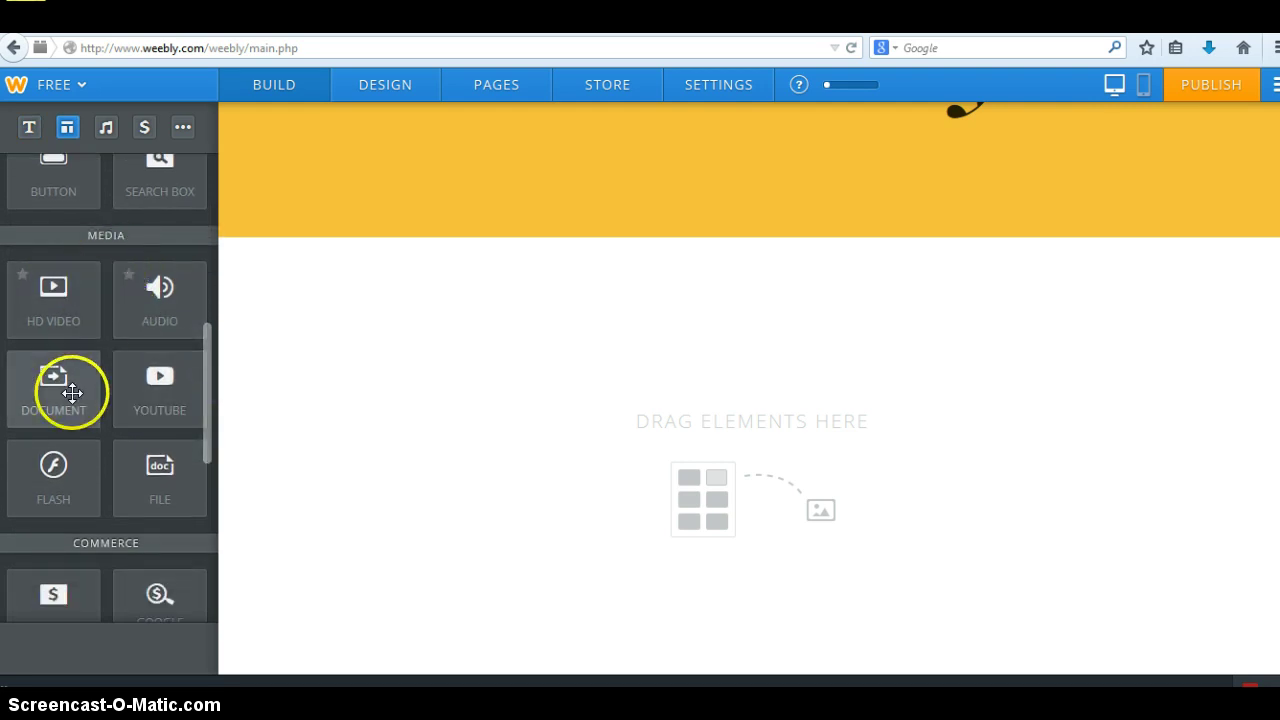
left_click_drag(72, 392, 597, 434)
left_click(575, 475)
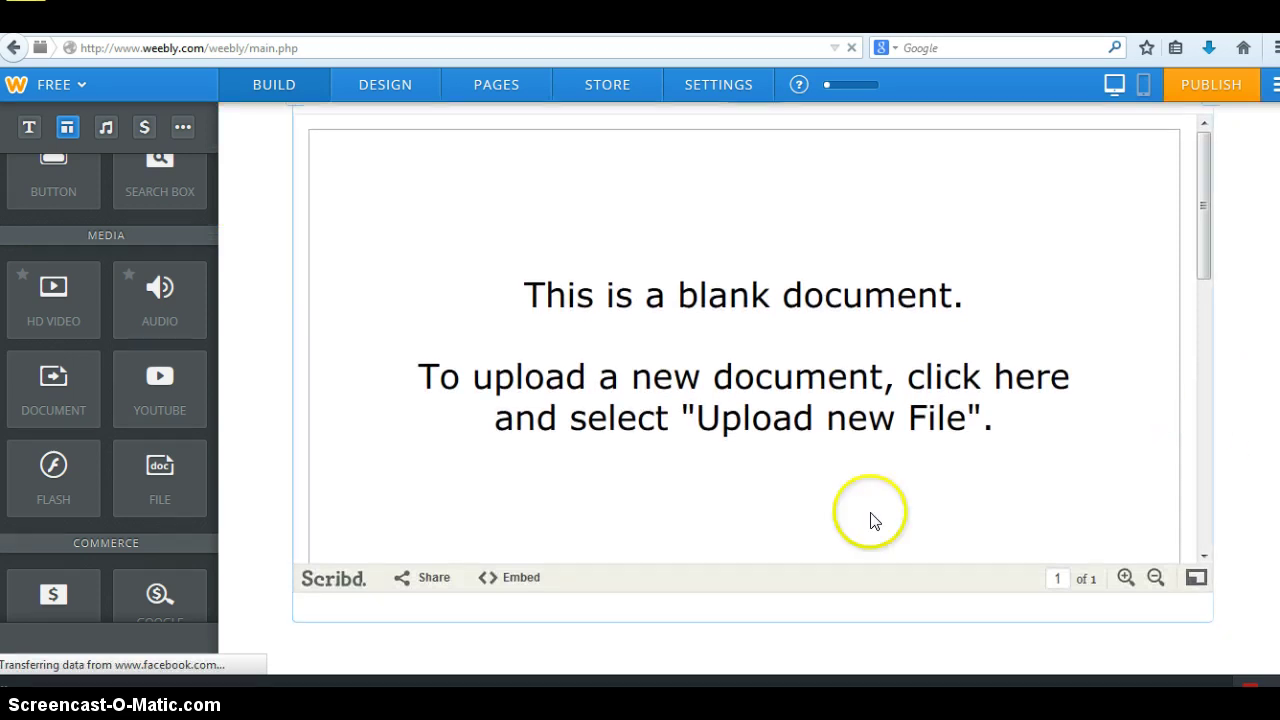
- Upload 1.1_Vocab_-_Weebly.docx from the Desktop into the blank Document element
left_click(708, 400)
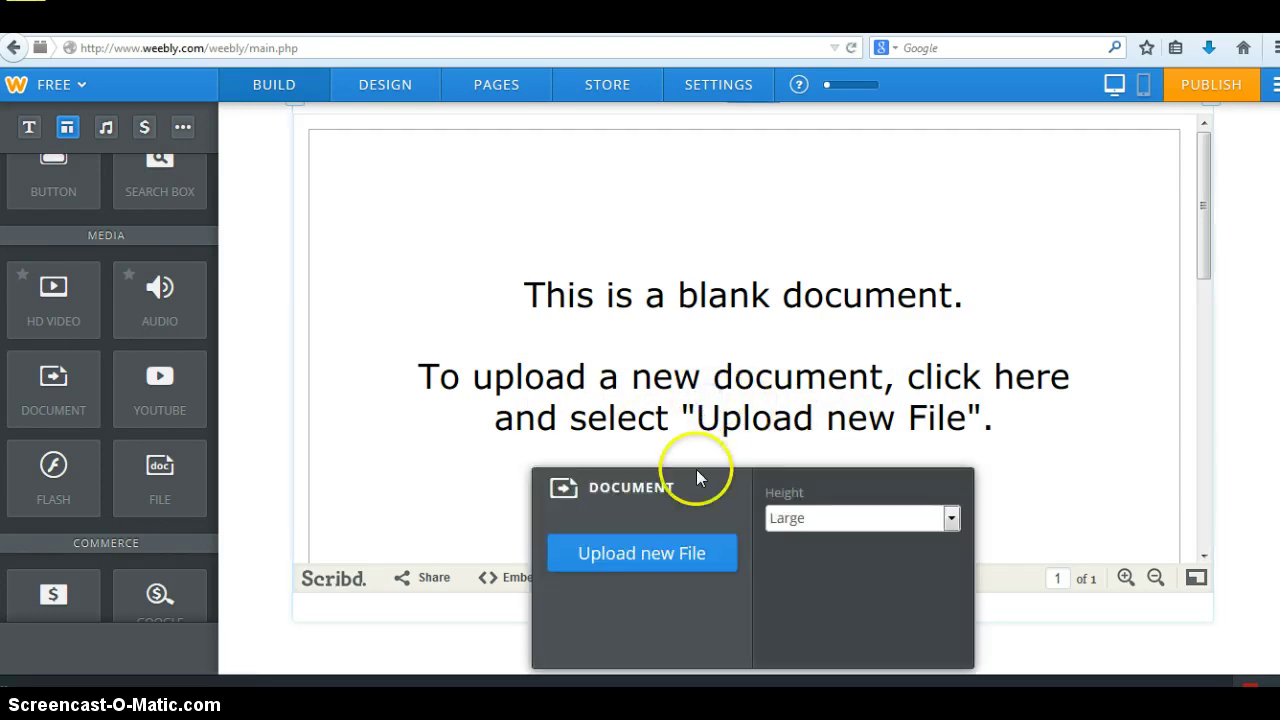
left_click(664, 557)
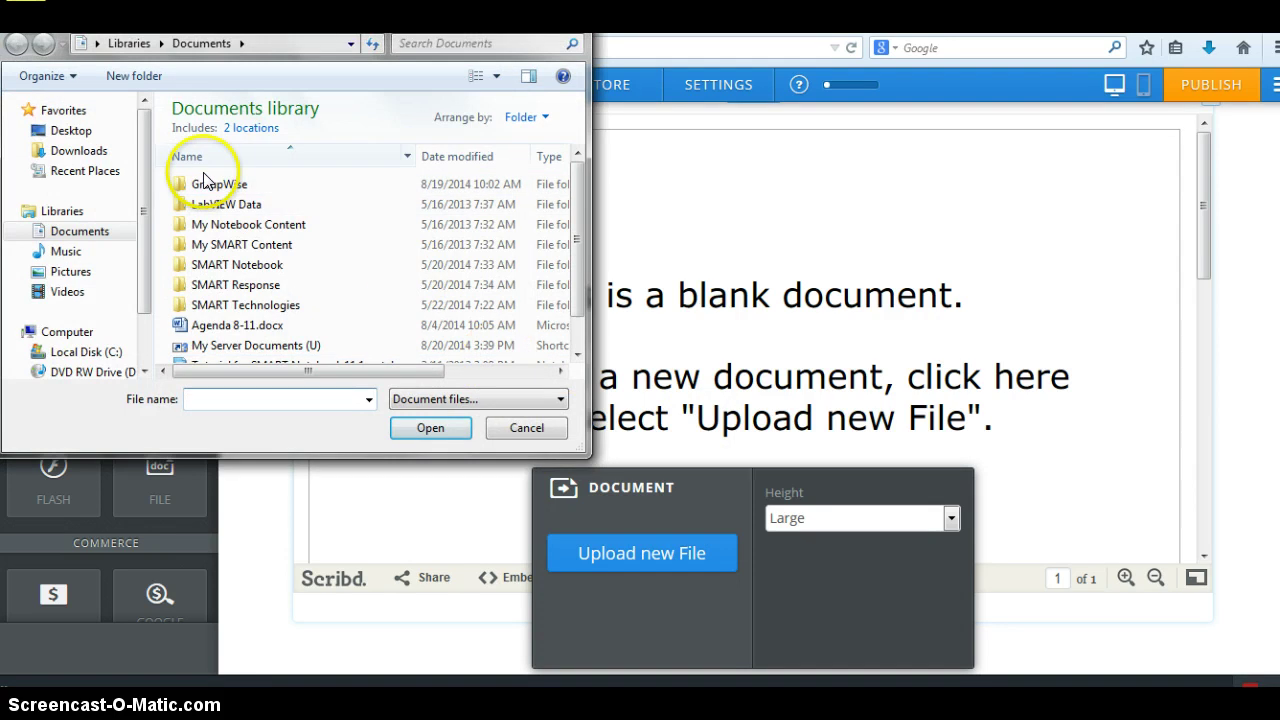
left_click(86, 131)
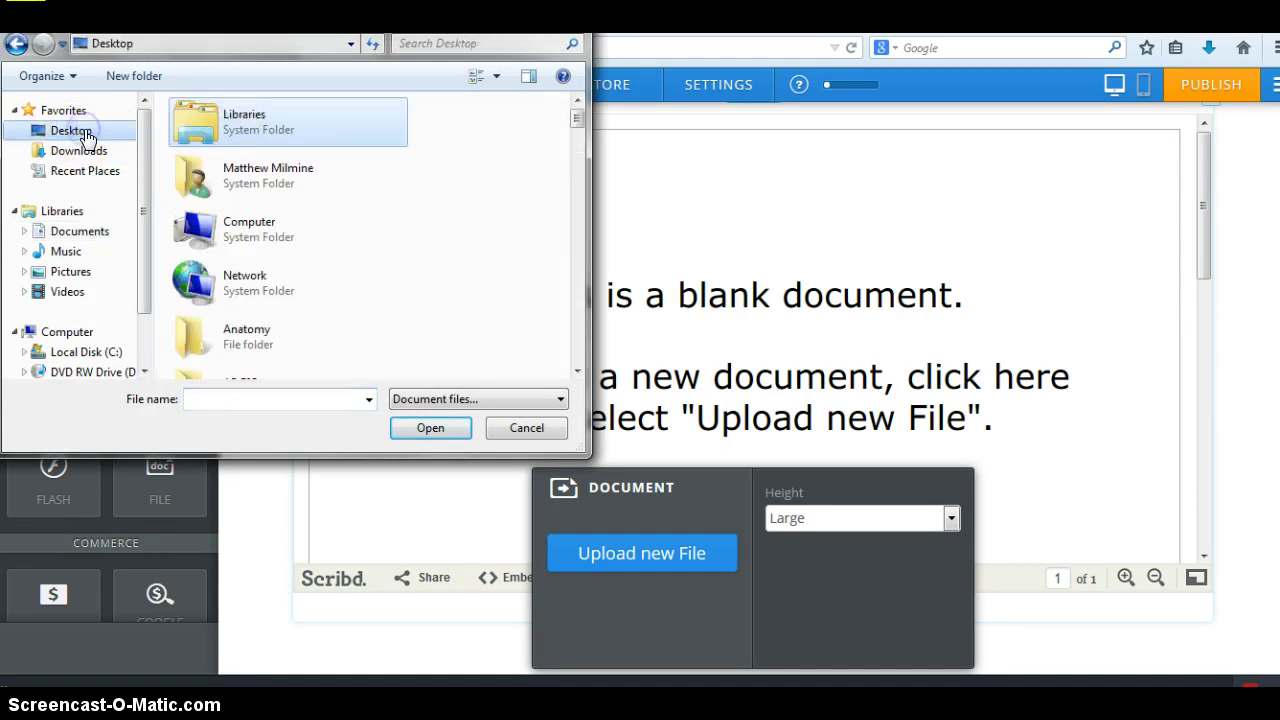
left_click(575, 258)
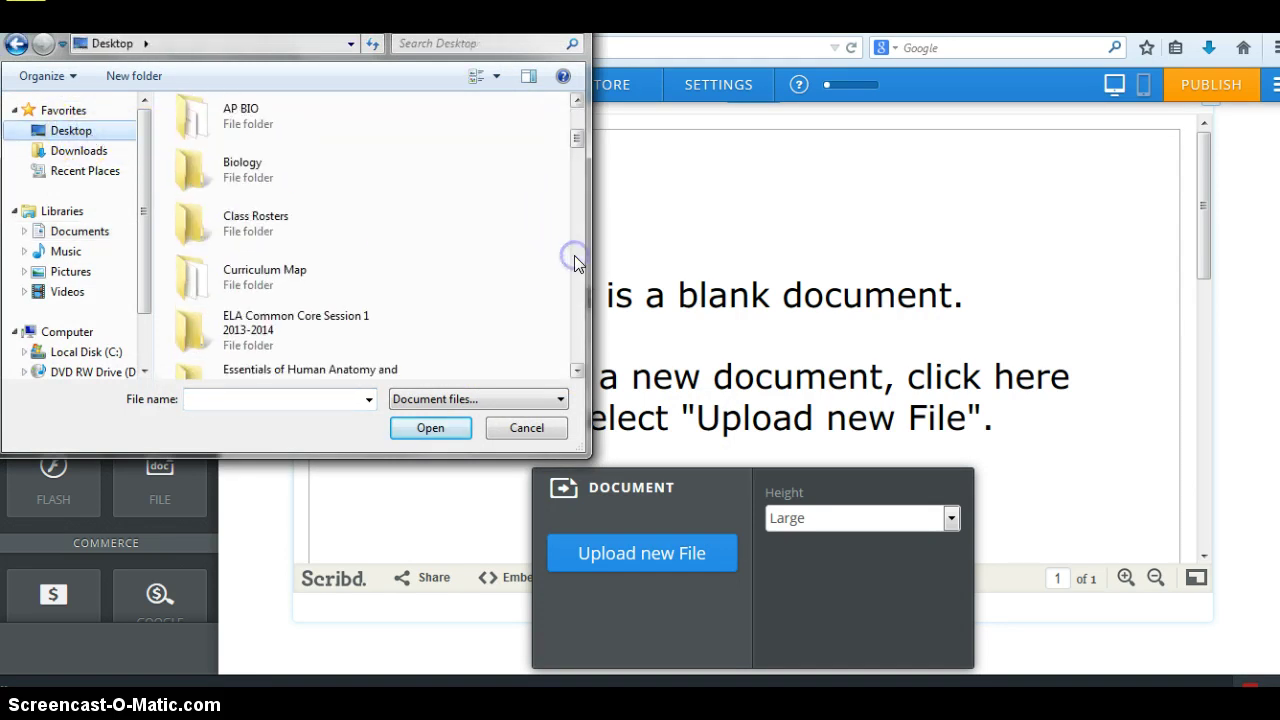
left_click(576, 294)
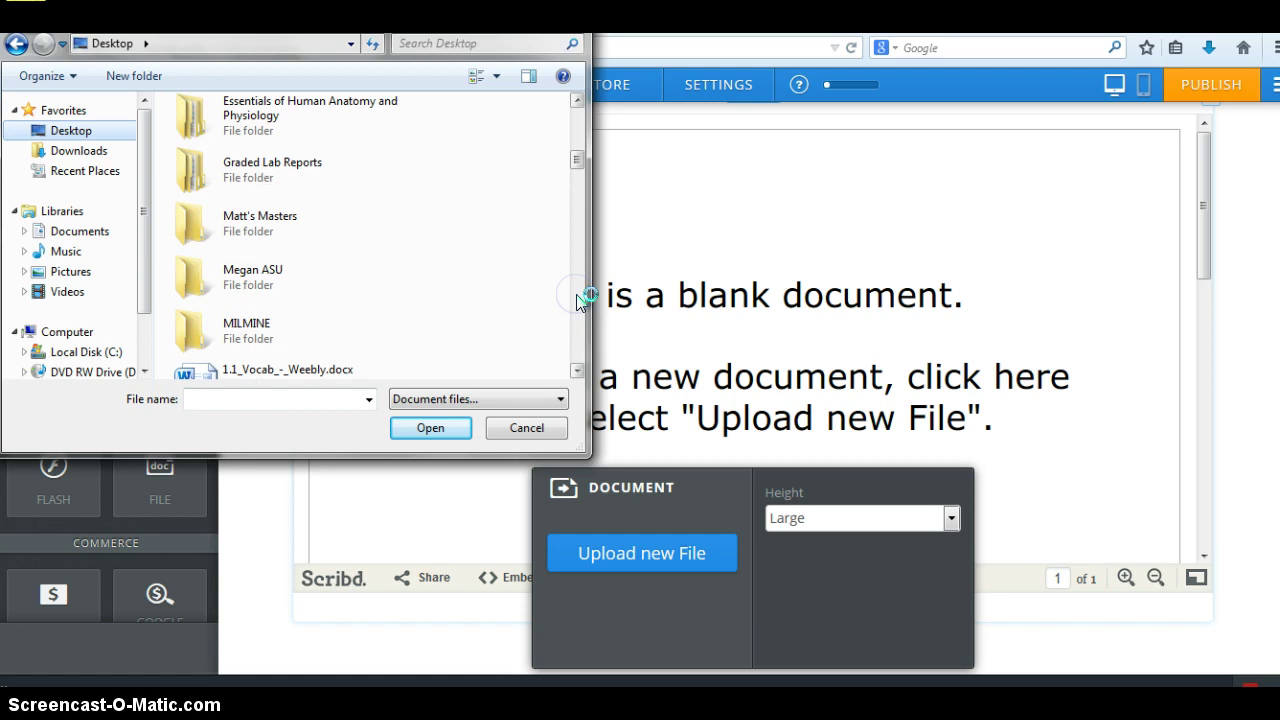
double_click(267, 375)
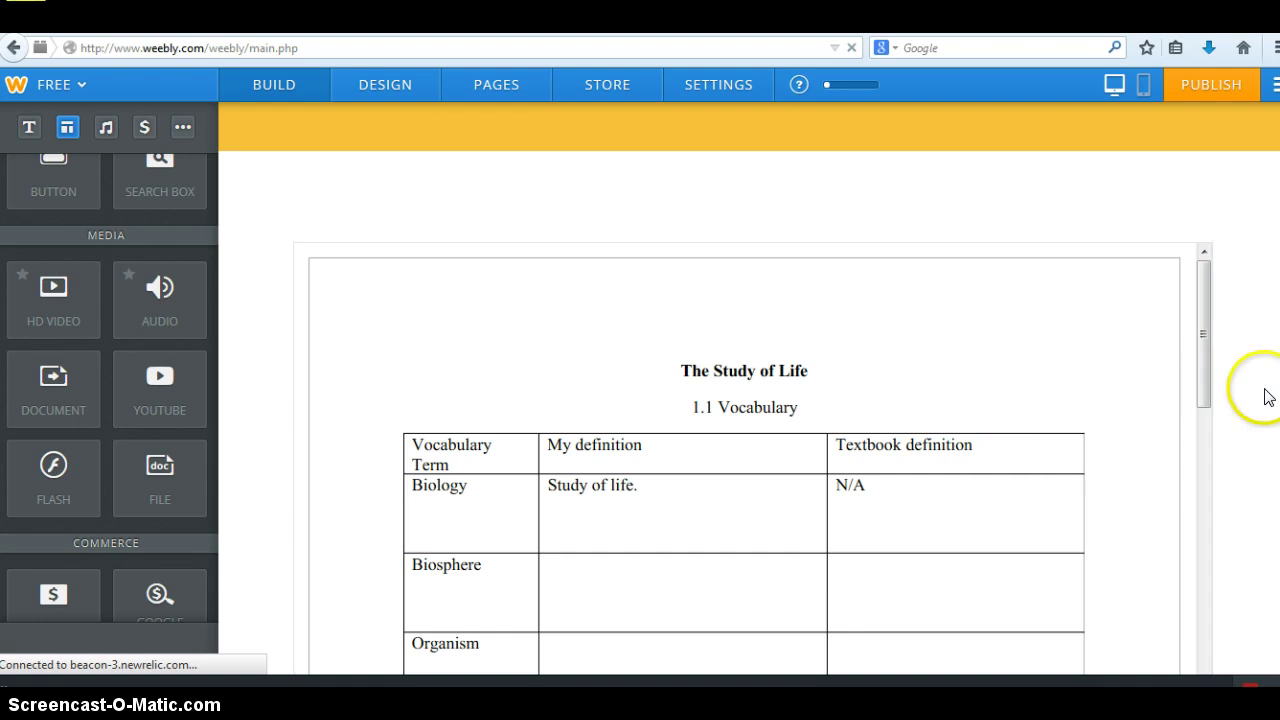
- Review the embedded vocabulary sheet on the page and the subpages listed under Chapter 1
scroll(1215, 260, "down", 2)
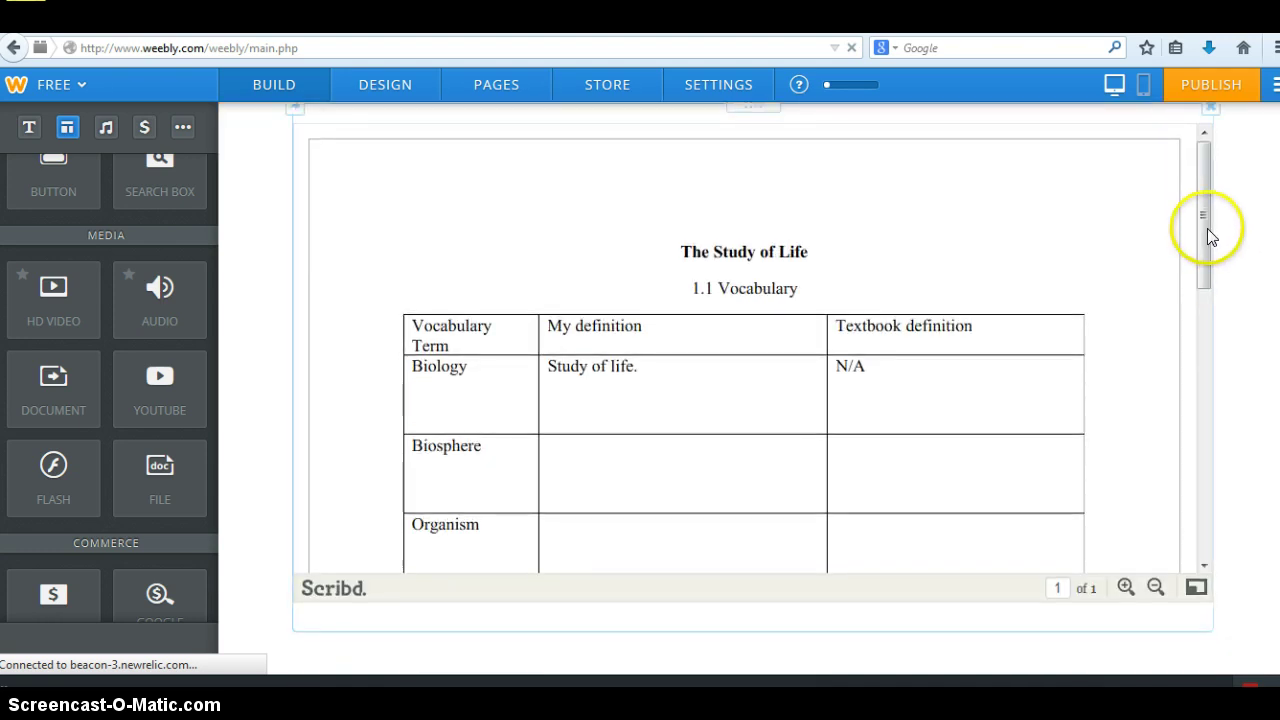
left_click(1202, 298)
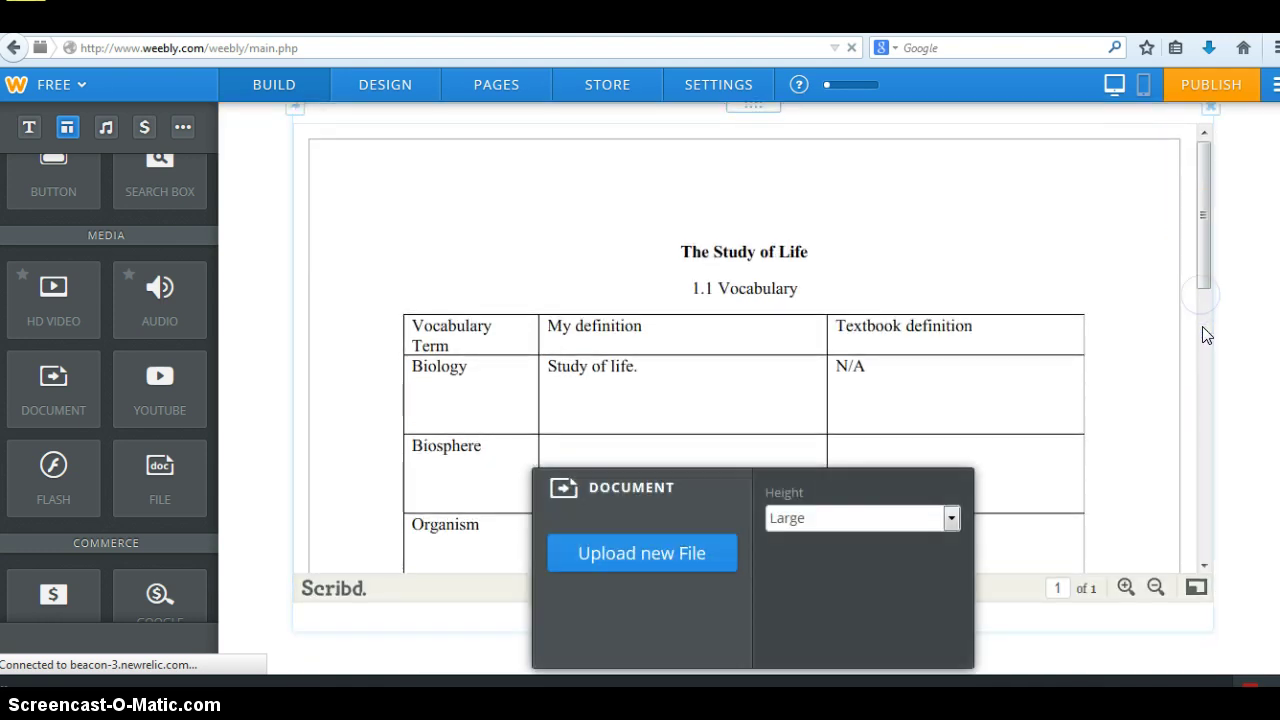
left_click(1232, 463)
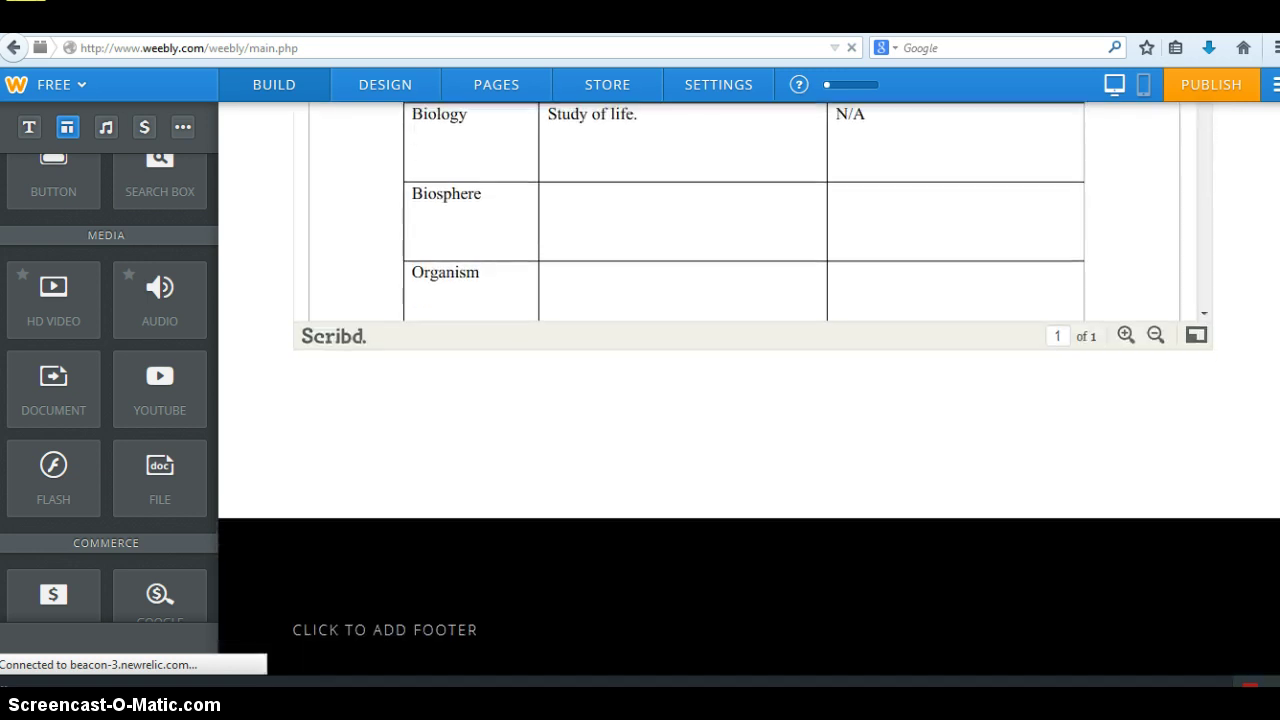
scroll(750, 400, "up", 3)
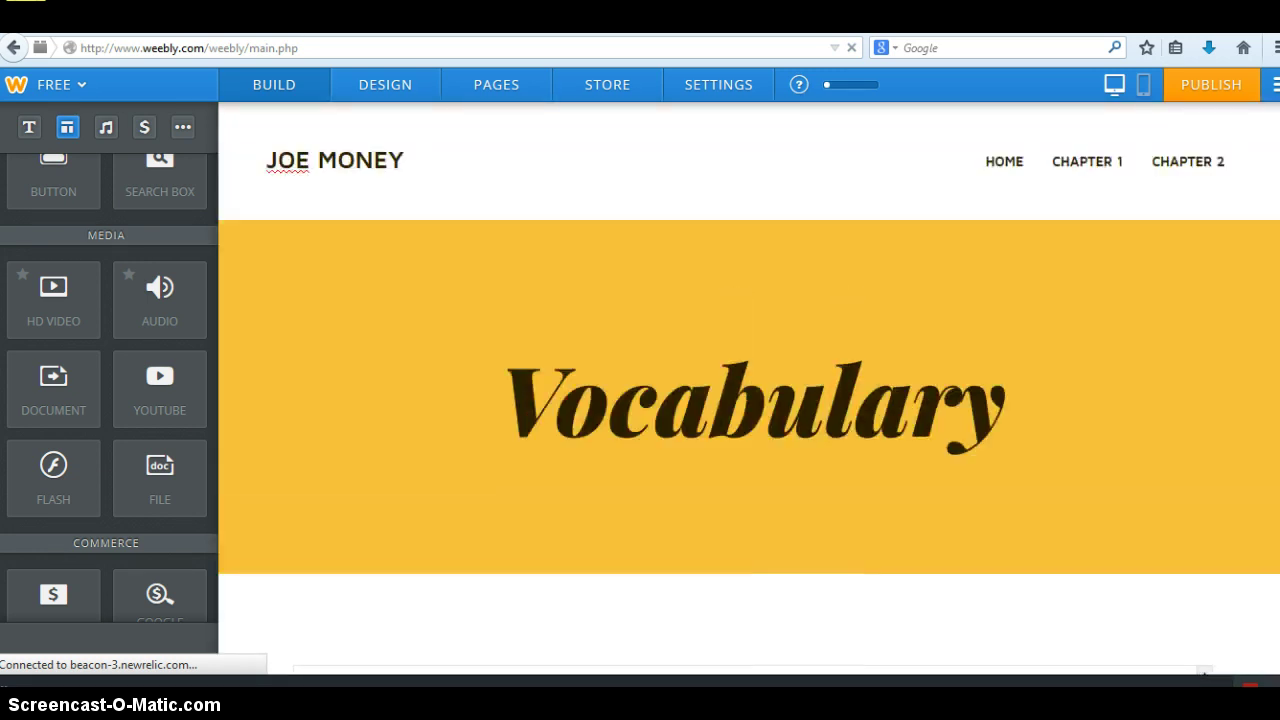
mouse_move(1108, 166)
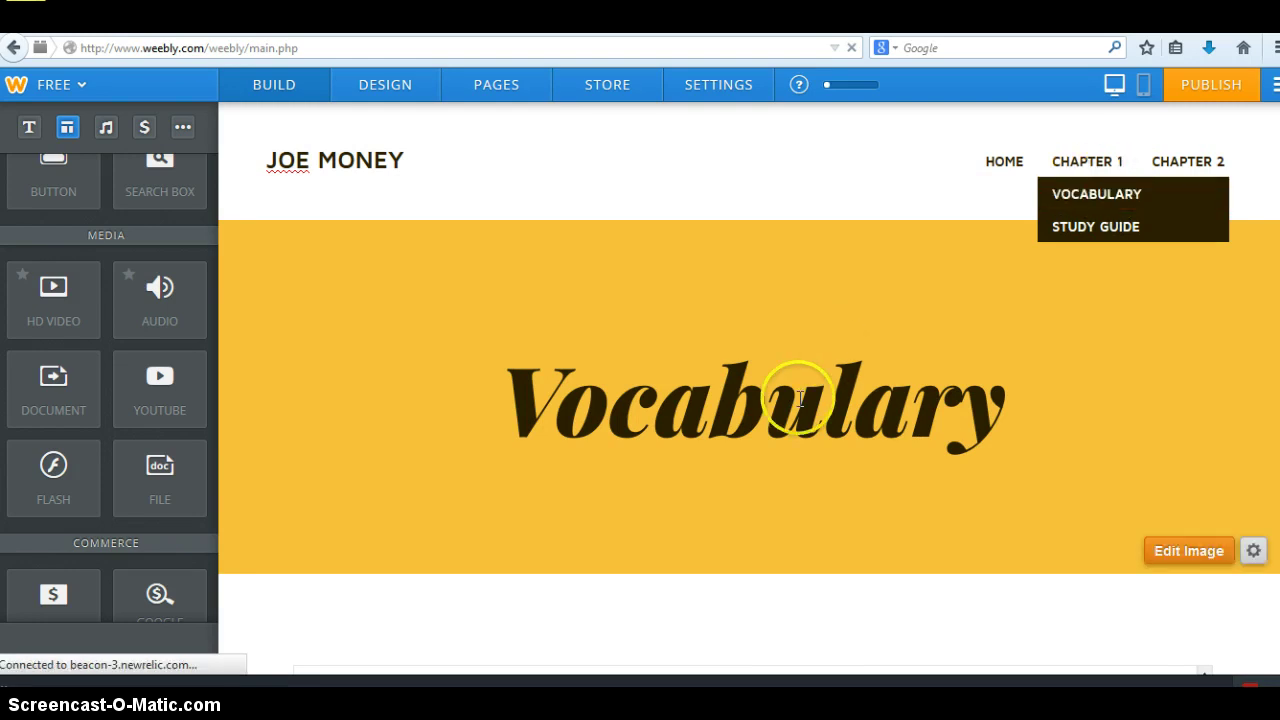
scroll(750, 400, "down", 5)
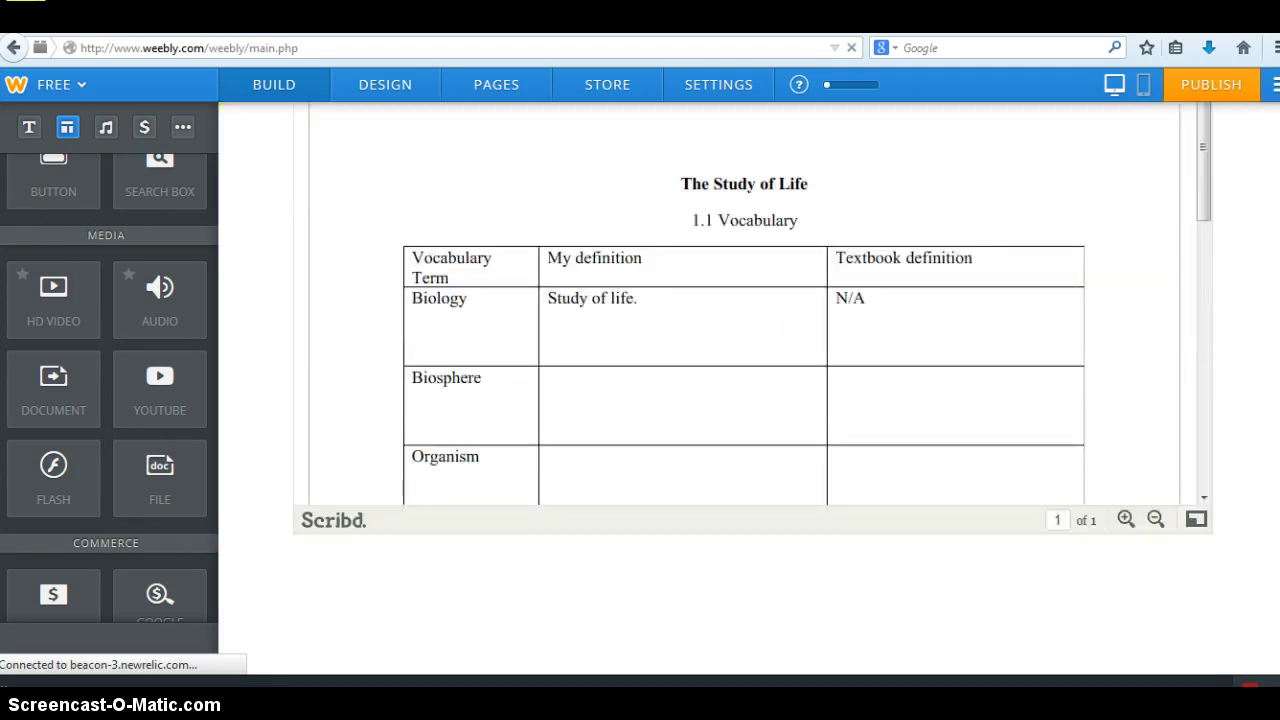
scroll(750, 400, "up", 5)
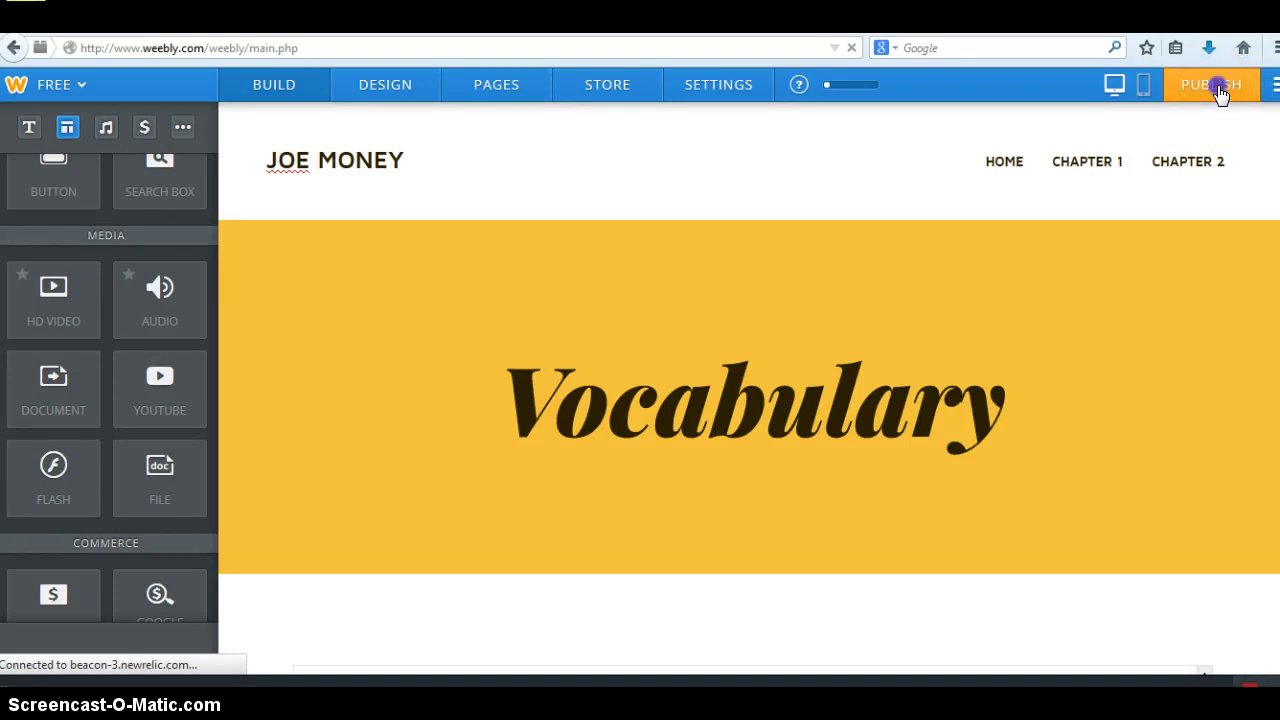
- Publish the website, copy its dvhsscience.weebly.com address, and close the publishing dialog
left_click(1216, 86)
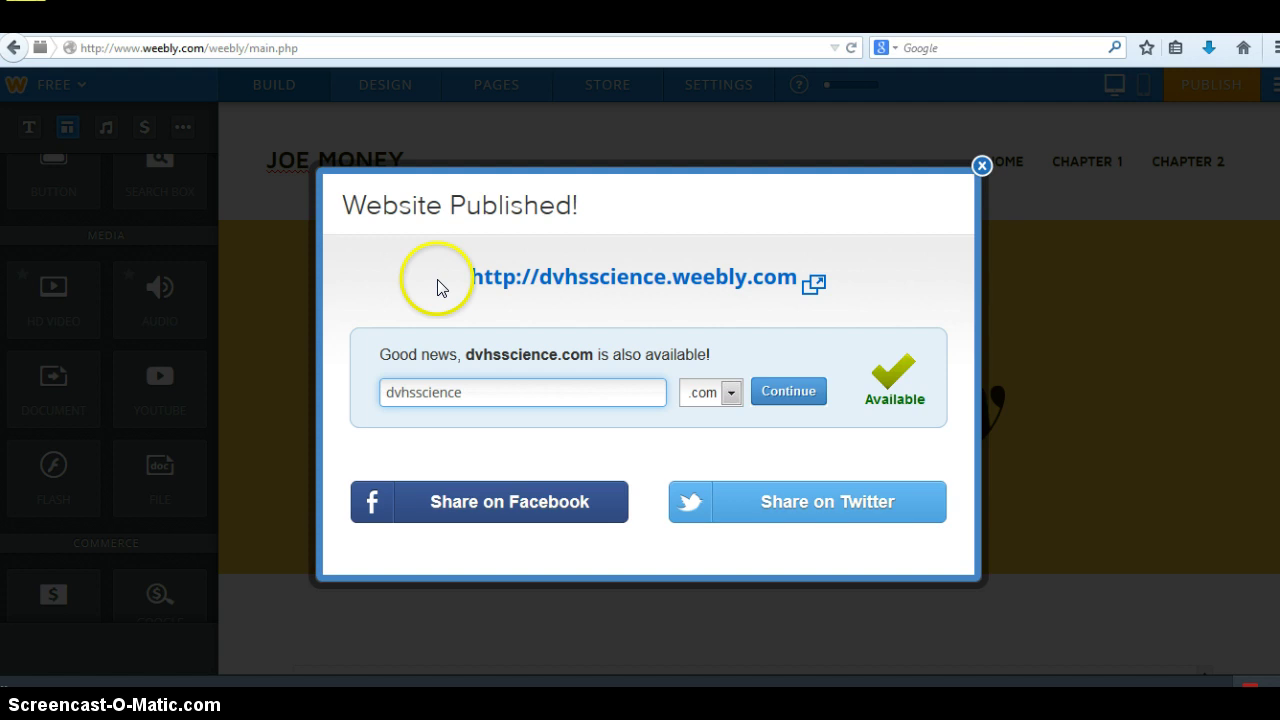
left_click_drag(470, 278, 742, 303)
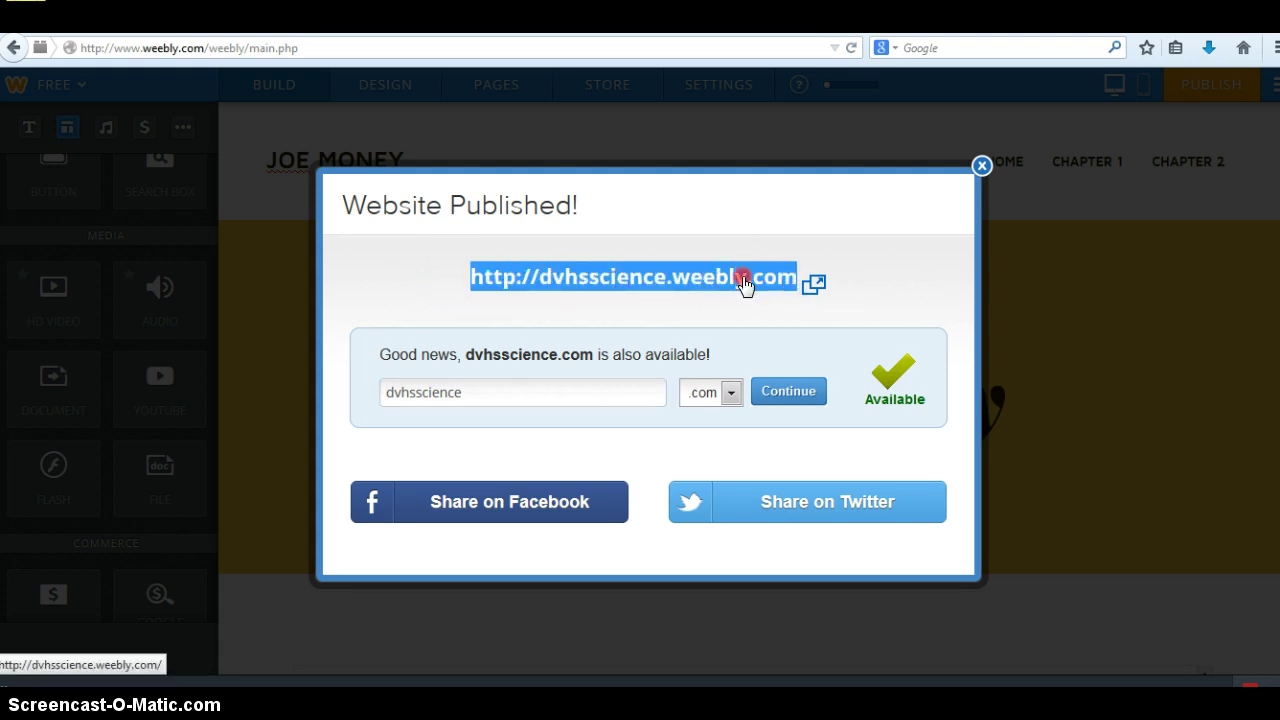
right_click(747, 284)
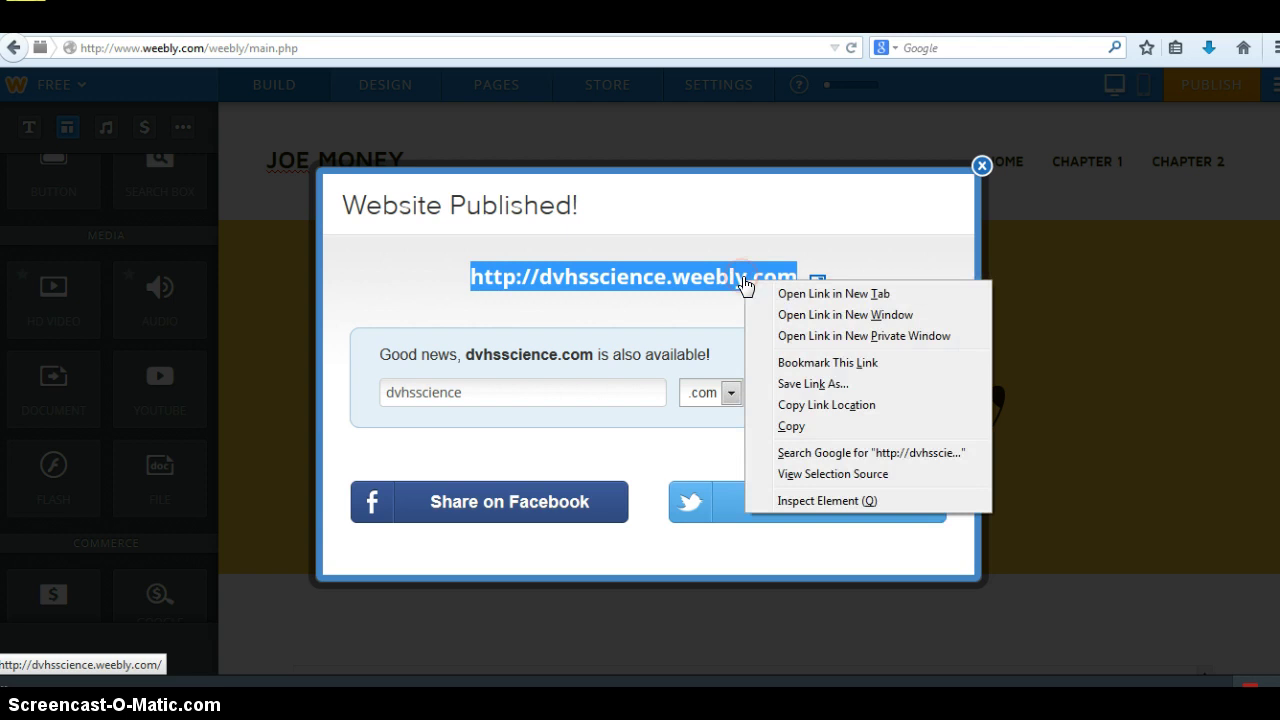
left_click(796, 427)
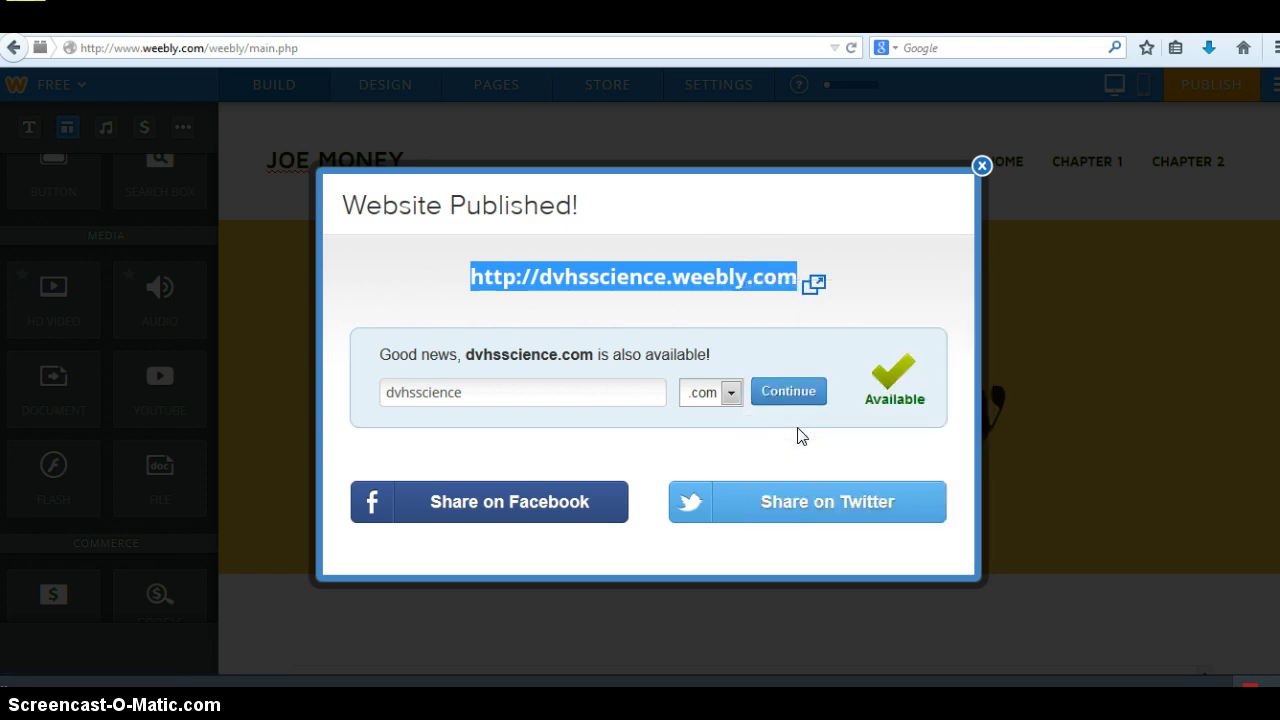
left_click(982, 168)
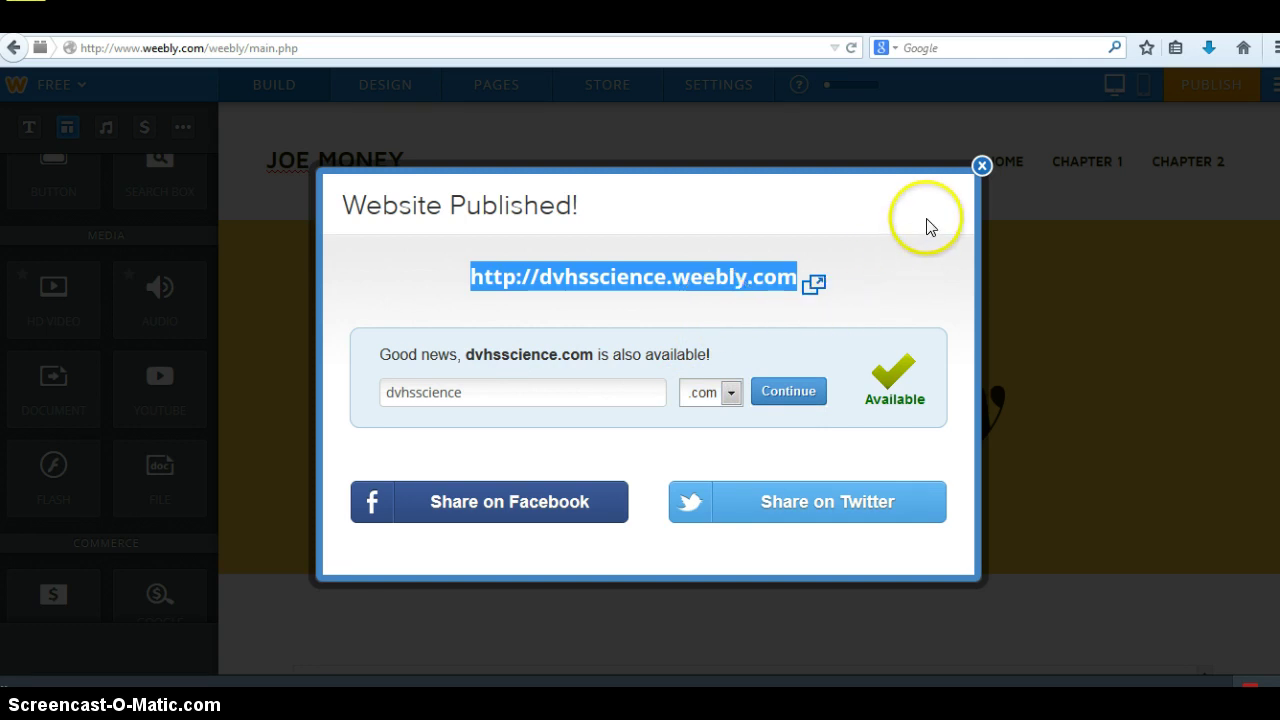
left_click(981, 168)
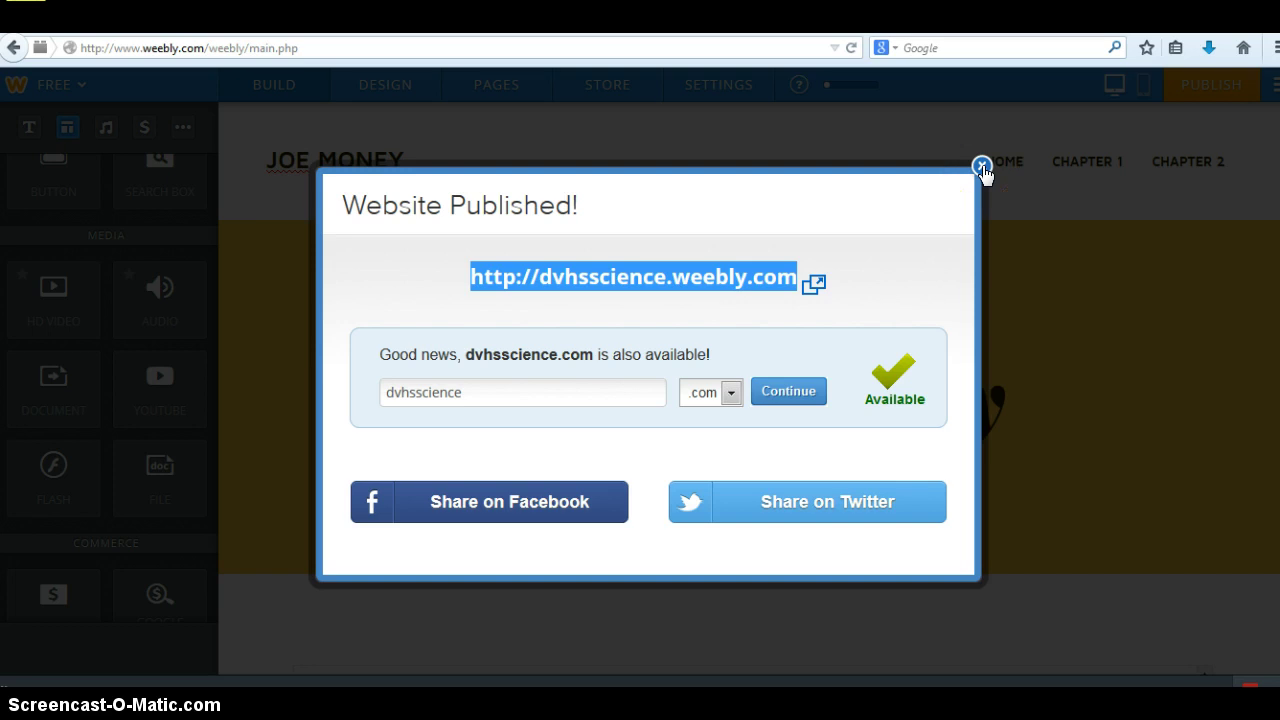
left_click(982, 169)
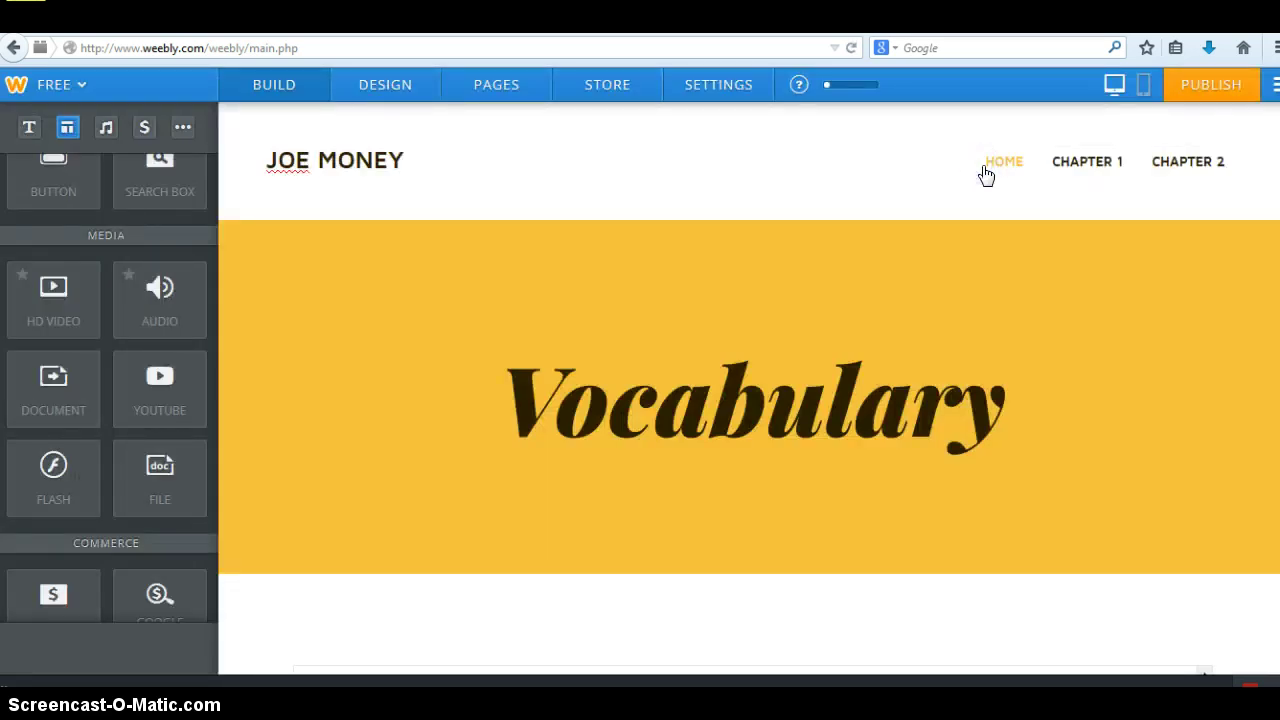
left_click(769, 40)
key("ctrl+t")
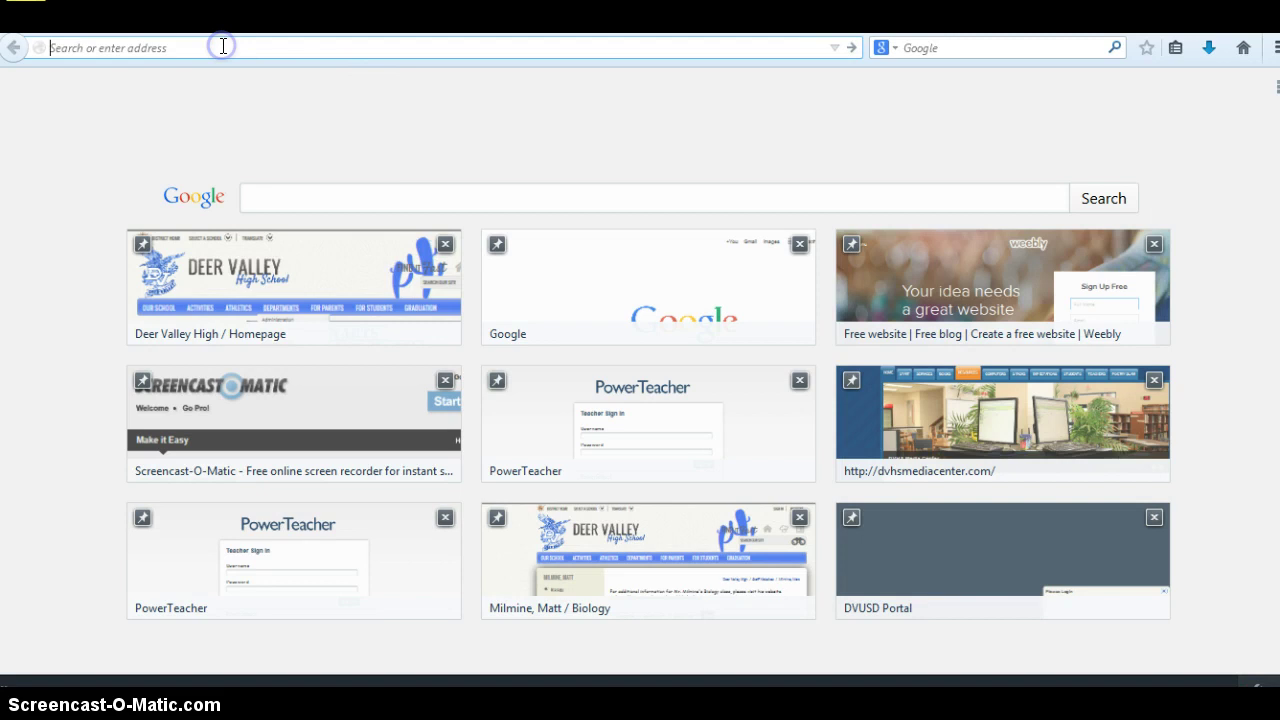
type("http://dvhsscience.weebly.com")
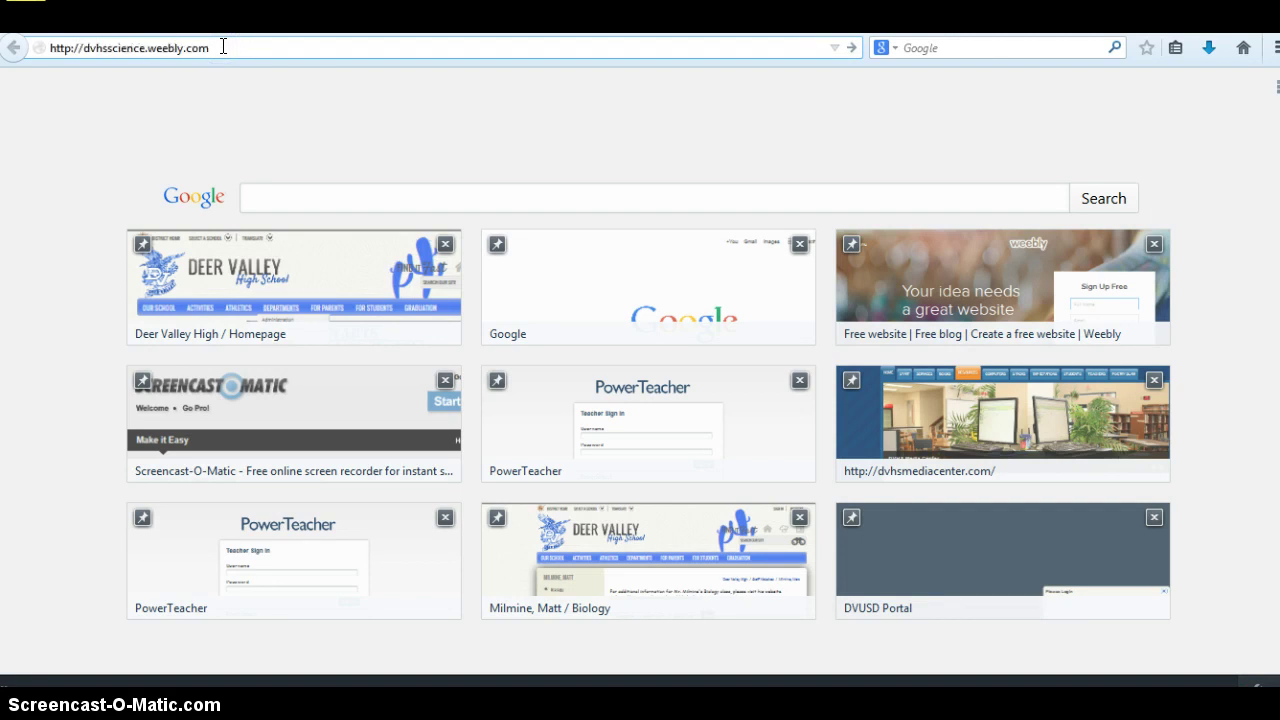
key("Return")
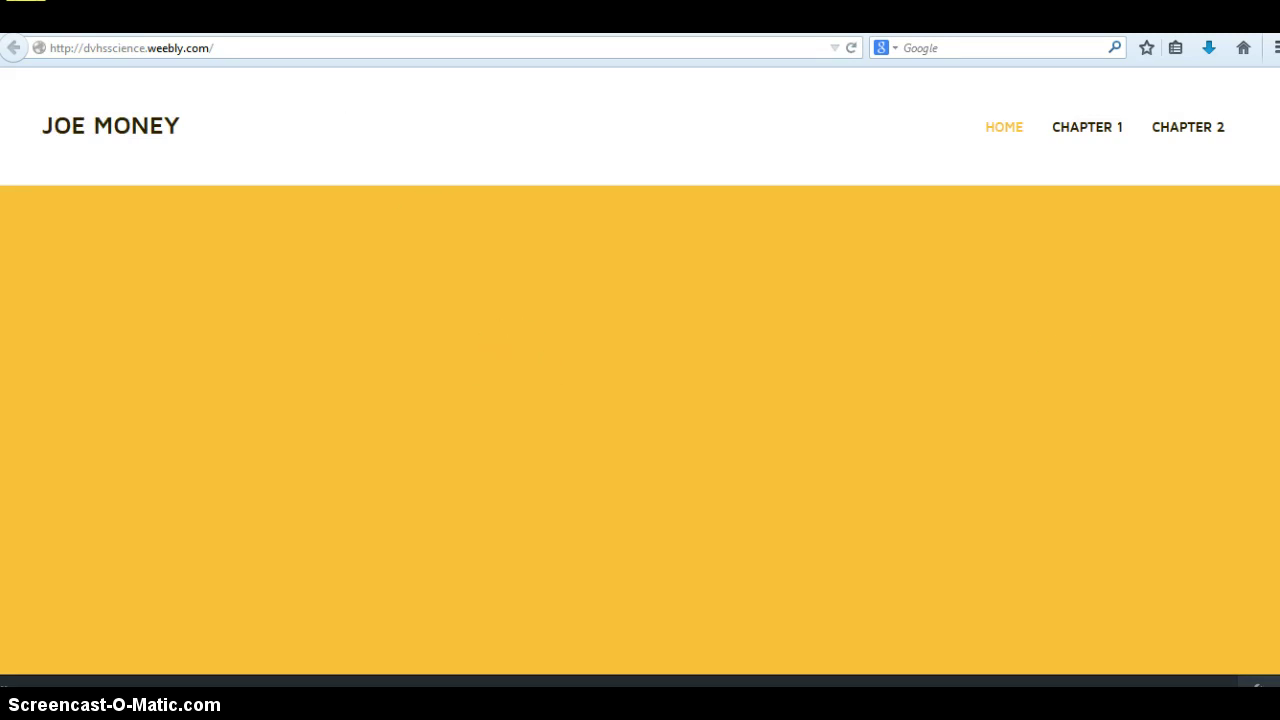
- Open the Vocabulary page under Chapter 1 on the published site
scroll(640, 400, "down", 2)
scroll(640, 400, "up", 2)
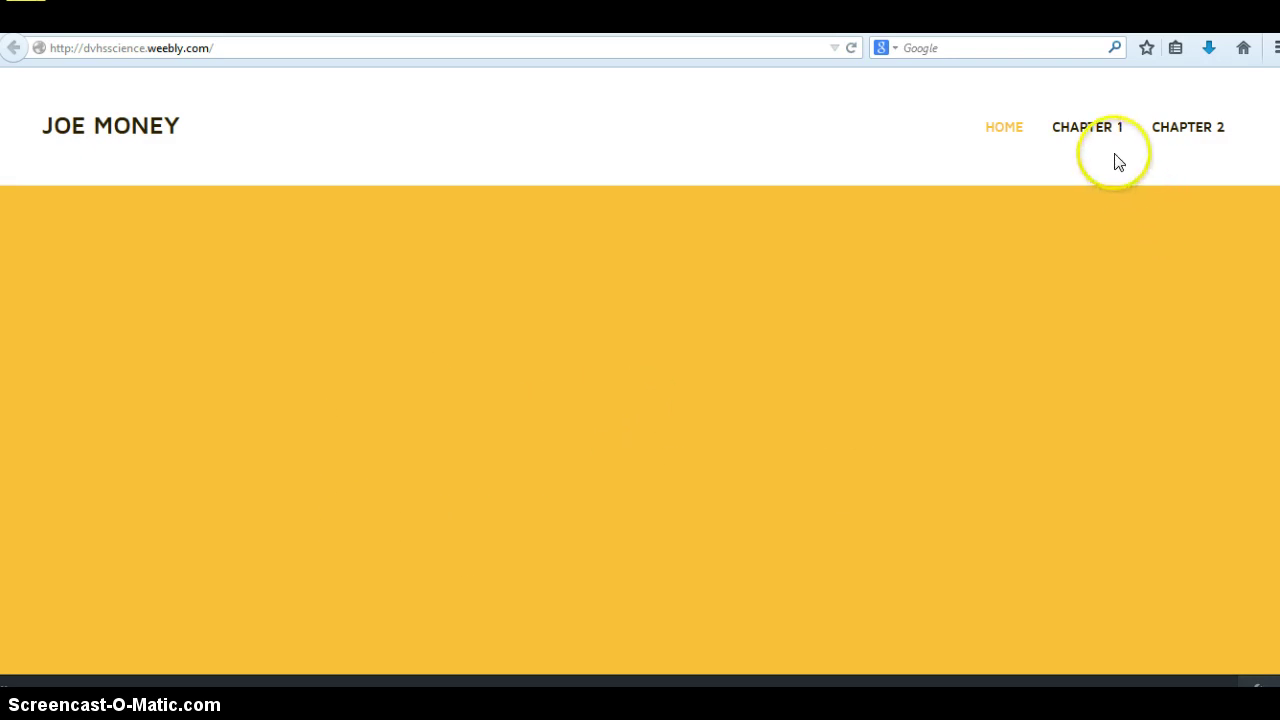
mouse_move(1100, 135)
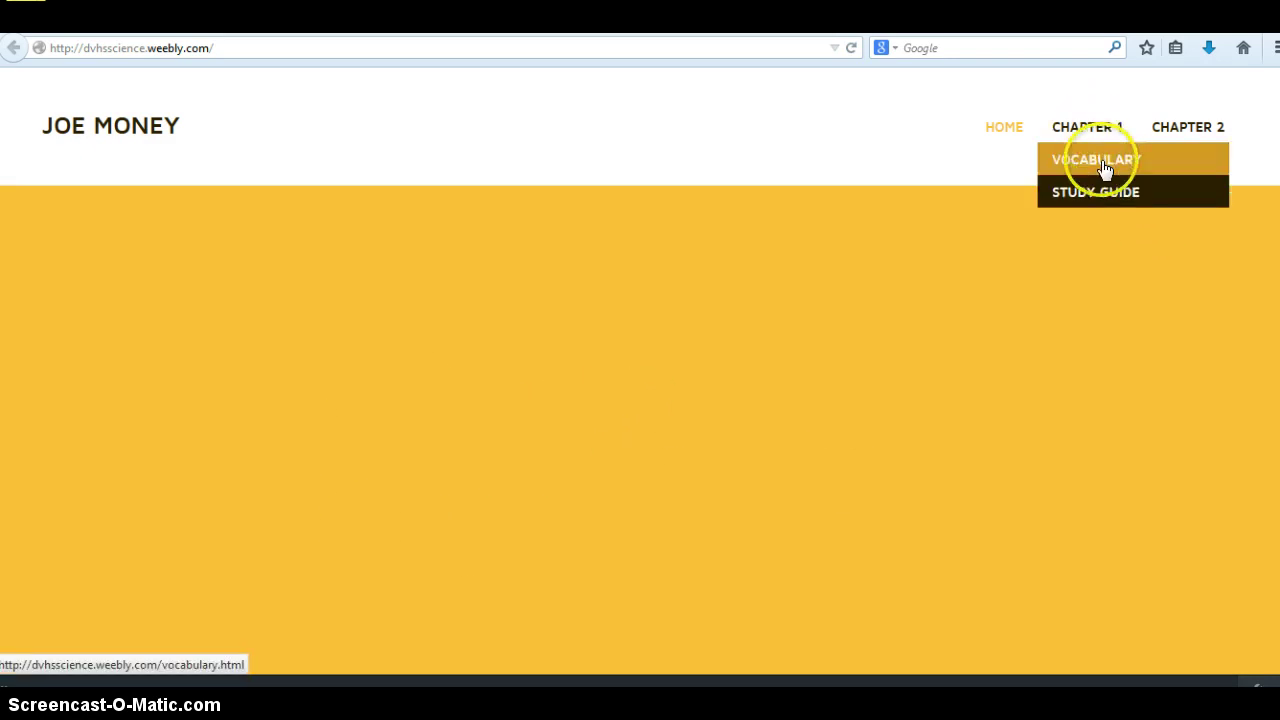
left_click(1103, 170)
left_click_drag(1103, 168, 1088, 345)
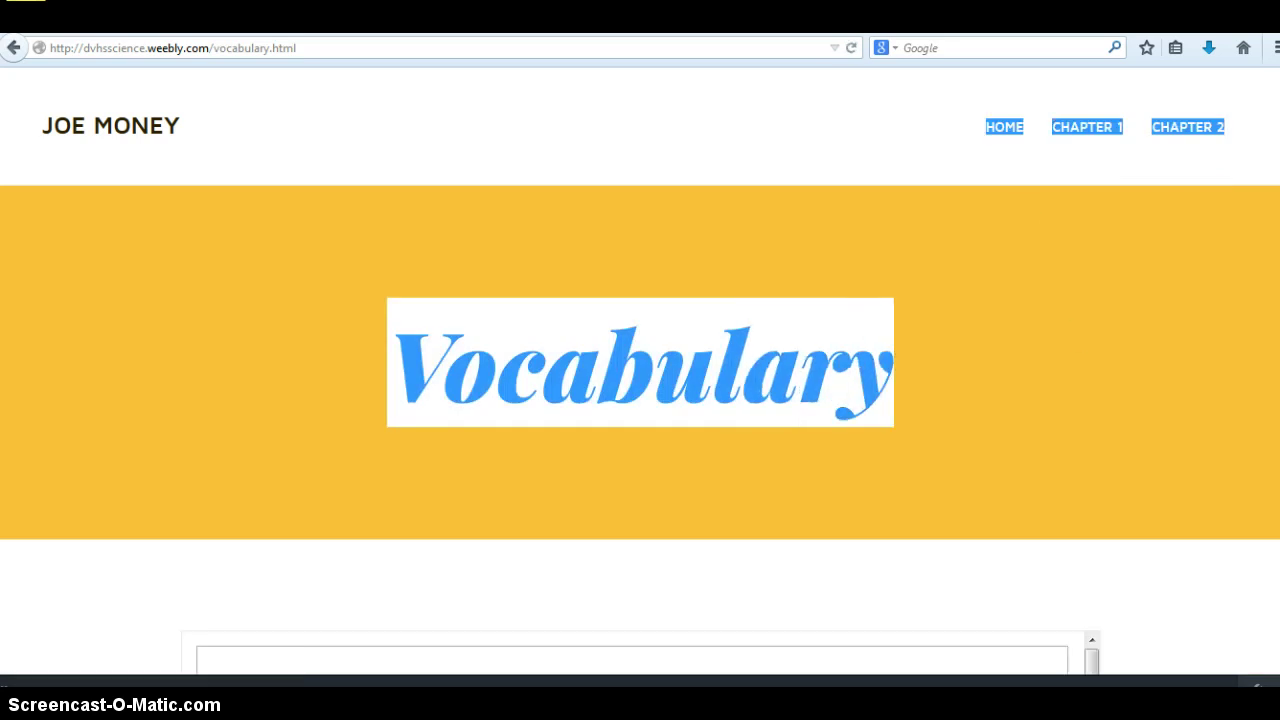
- Check the embedded 1.1 Vocabulary document on the live Vocabulary page
scroll(640, 400, "down", 5)
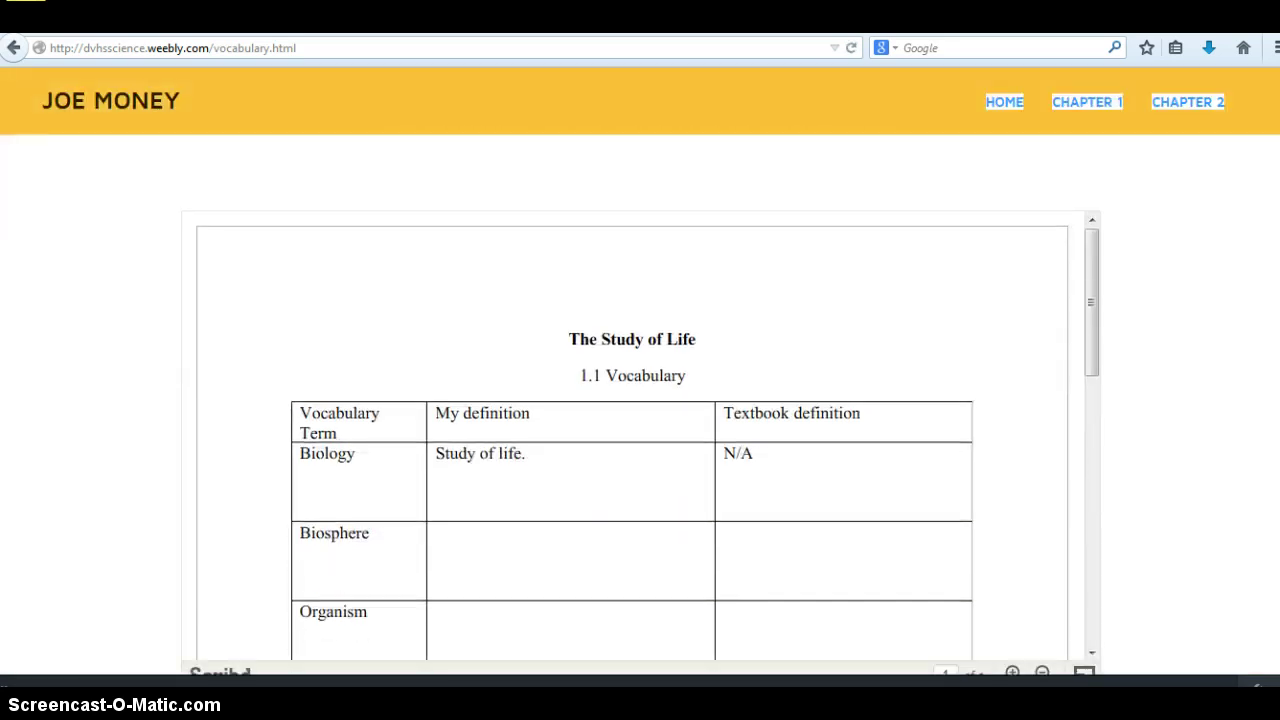
scroll(640, 400, "up", 1)
scroll(640, 400, "down", 1)
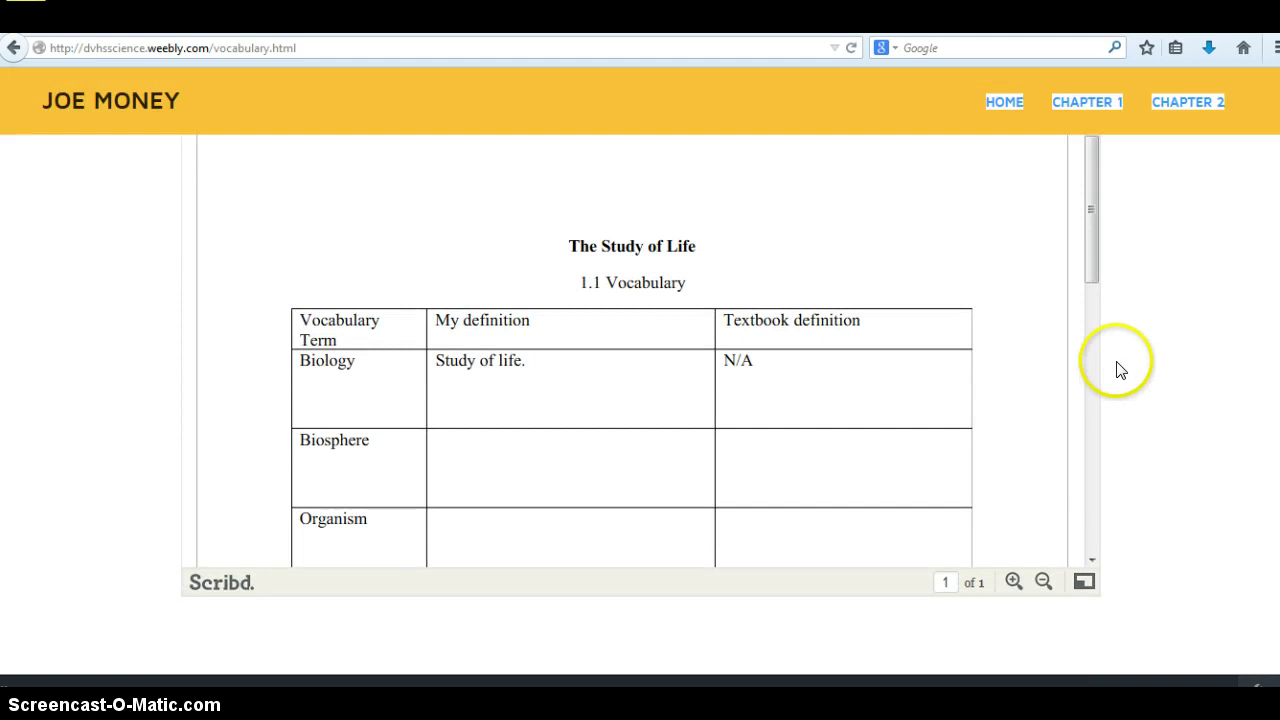
left_click_drag(1088, 283, 1089, 196)
scroll(640, 400, "up", 8)
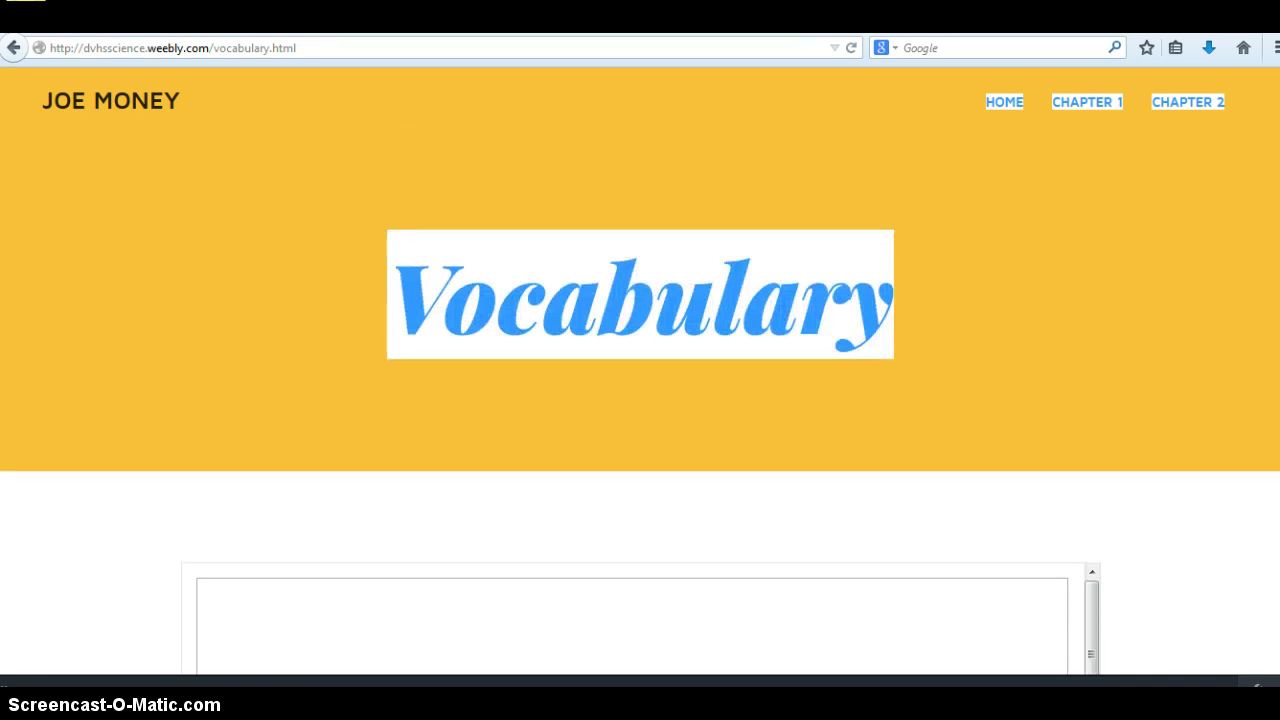
left_click(1108, 257)
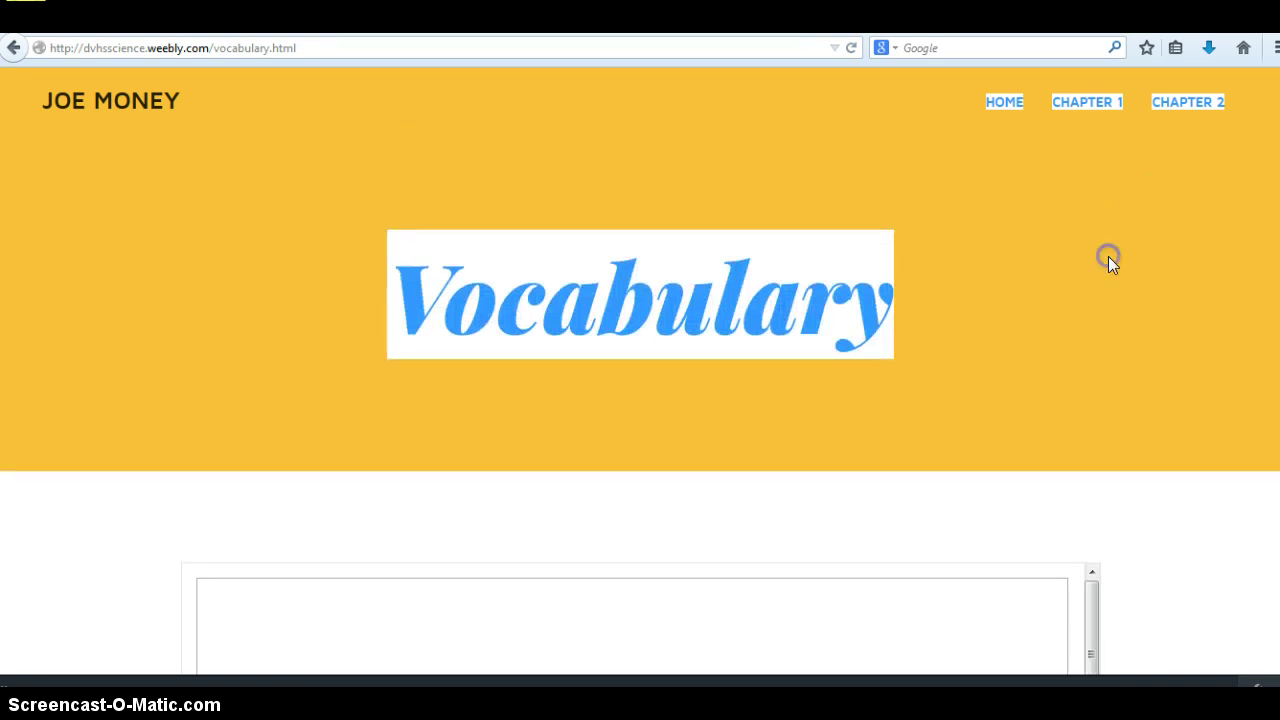